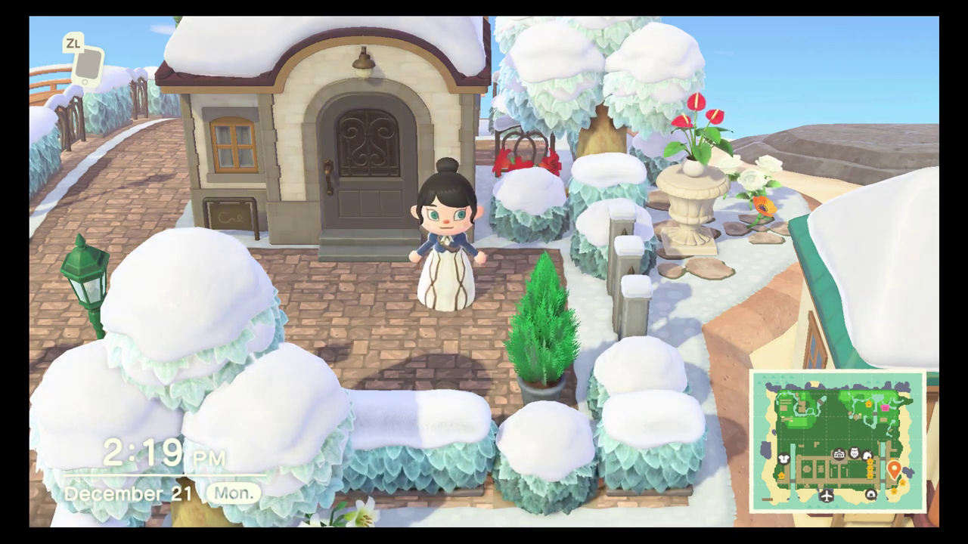
Start a new Pro Design in the empty PRO Pattern slot, using the long puff-sleeve dress as the garment.
key("ZL")
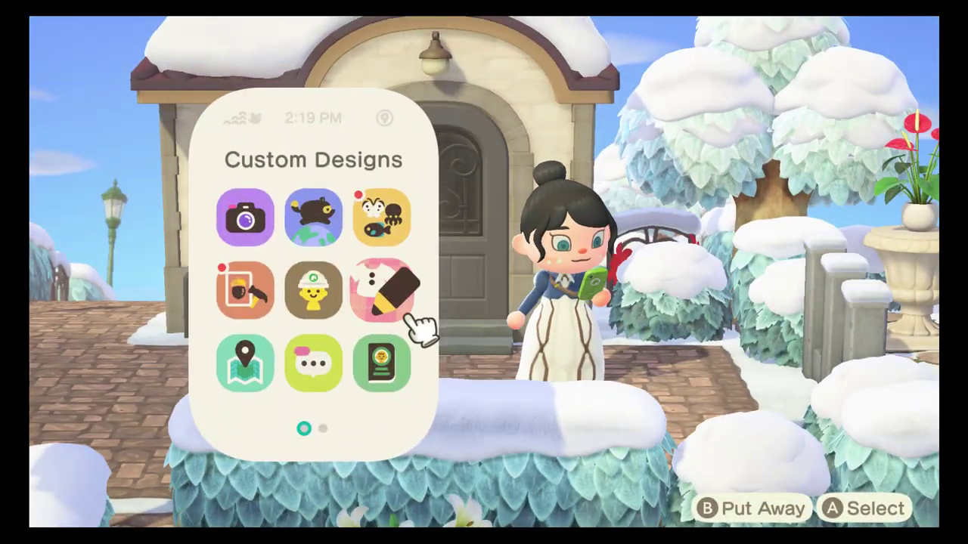
left_click(408, 314)
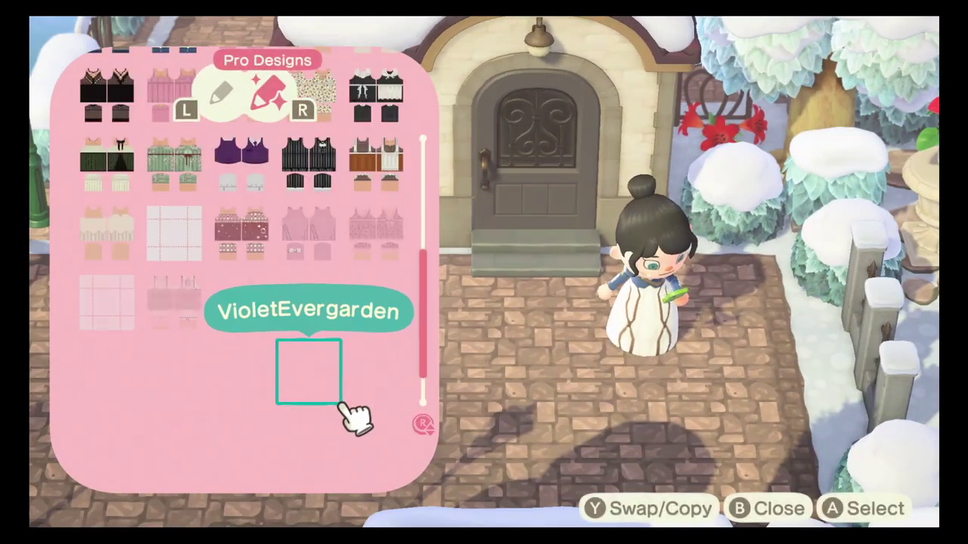
left_click(272, 393)
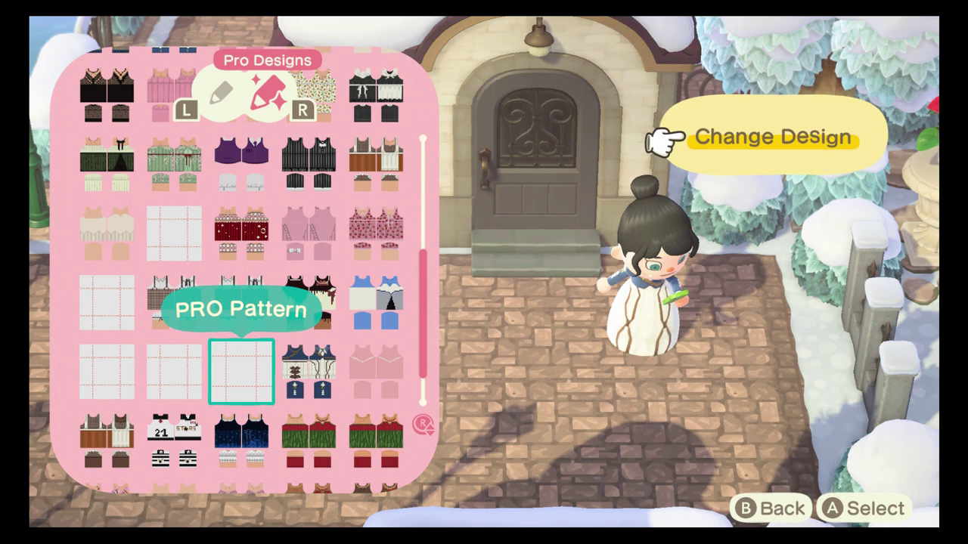
left_click(665, 138)
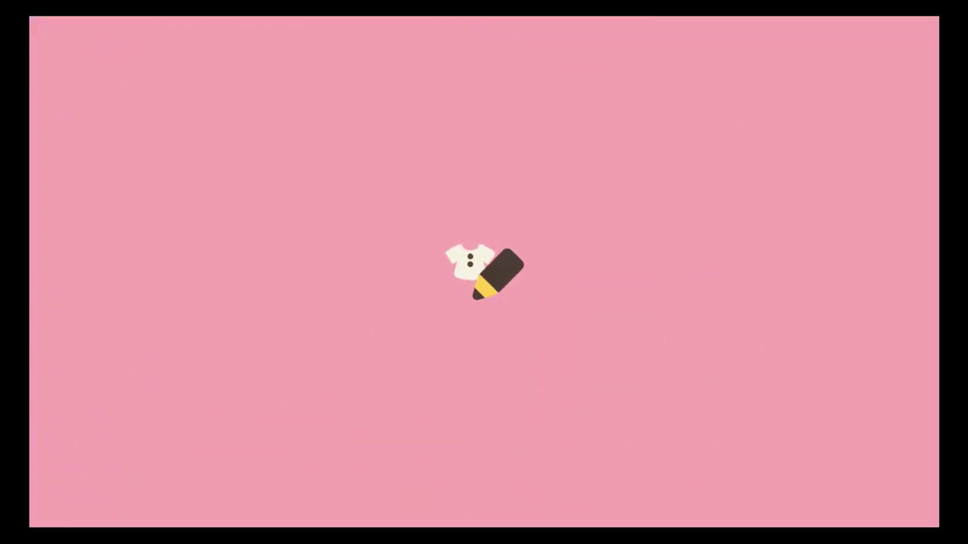
key("r")
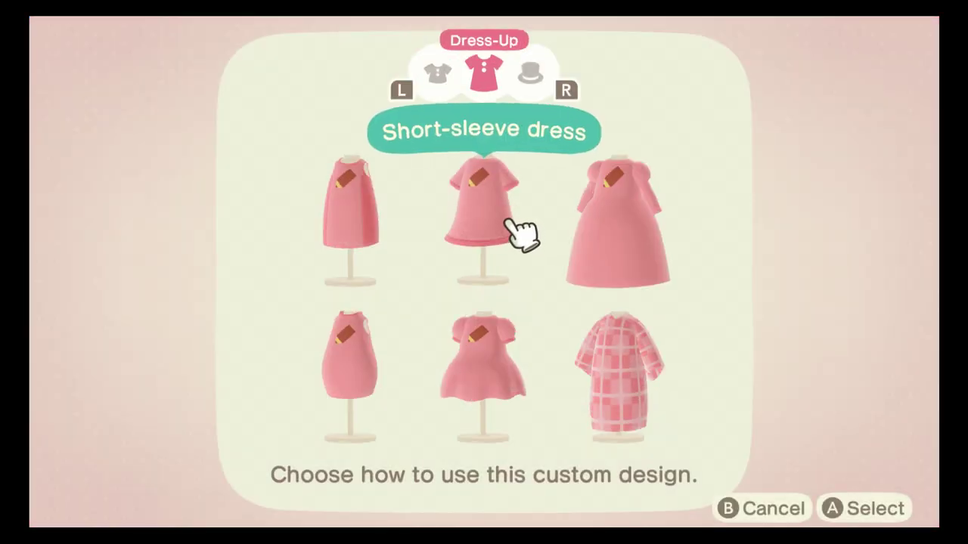
left_click(650, 230)
Fill every part of the dress, front, back and both sleeves, with plain white to cover the guide lines.
key("l")
key("l")
key("l")
key("x")
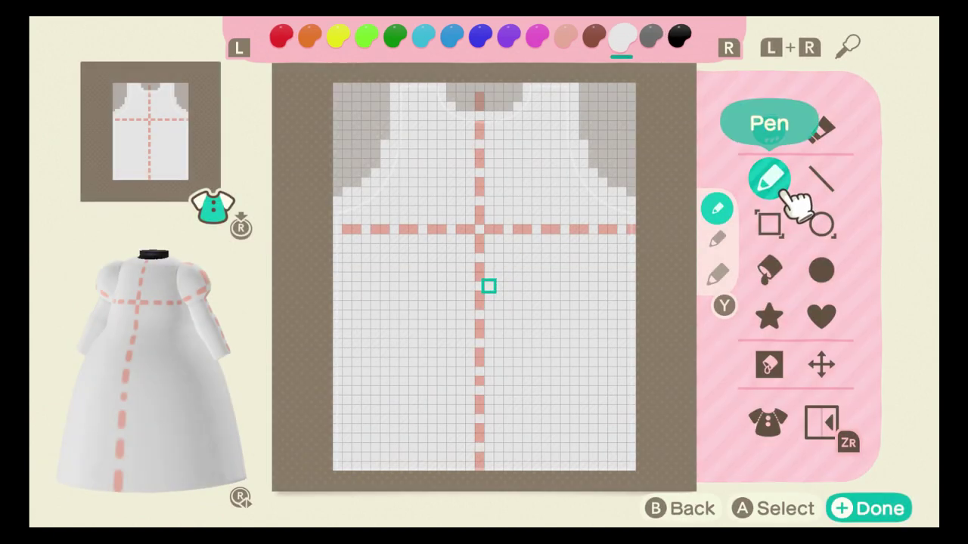
left_click(783, 382)
left_click(484, 272)
key("r")
left_click(484, 272)
key("r")
left_click(484, 270)
key("r")
left_click(484, 271)
key("r")
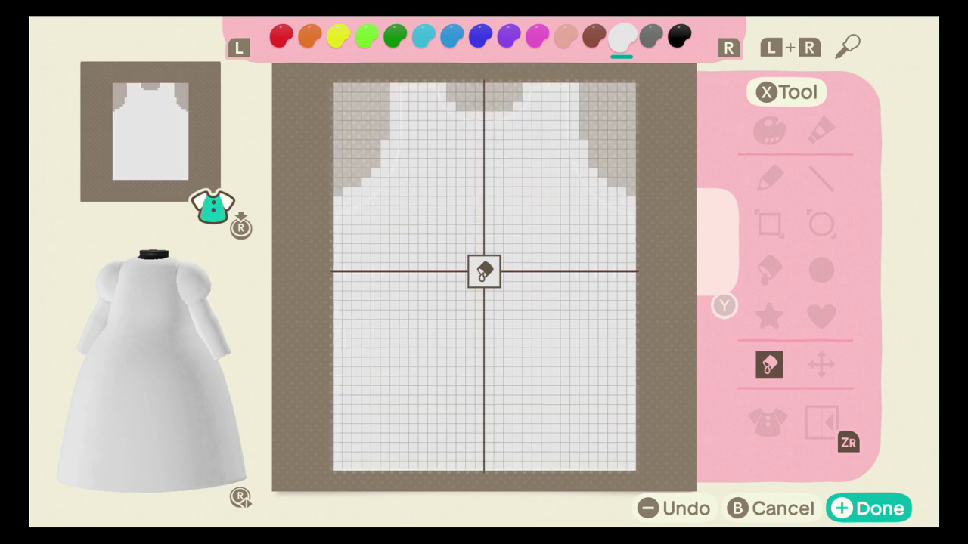
key("x")
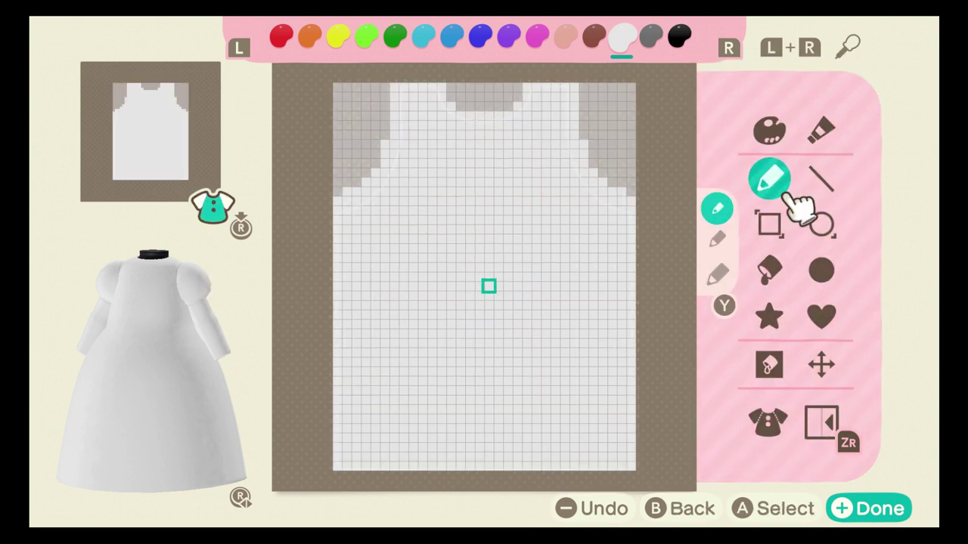
Recolour the black palette swatch to light beige, using an orange hue and maximum brightness.
left_click(769, 177)
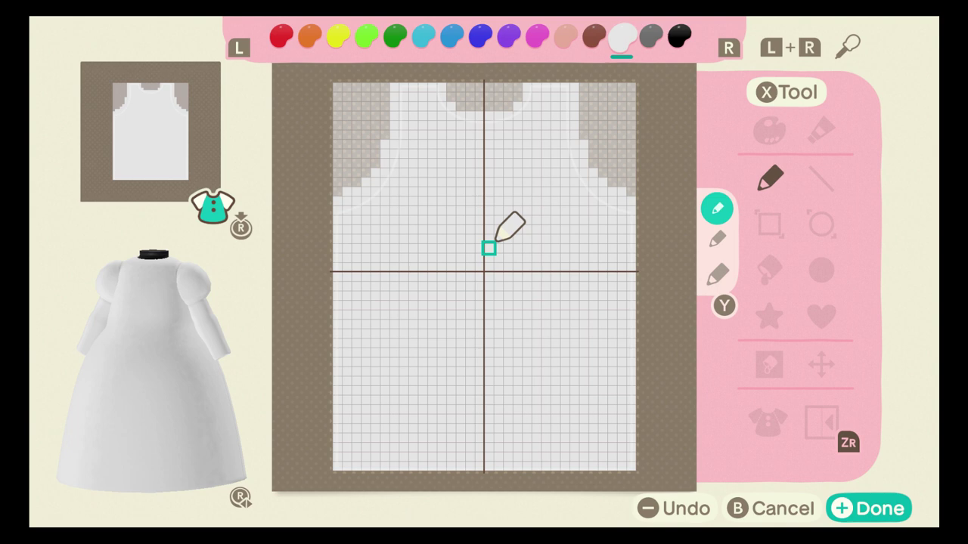
key("l")
key("r")
key("r")
key("r")
key("r")
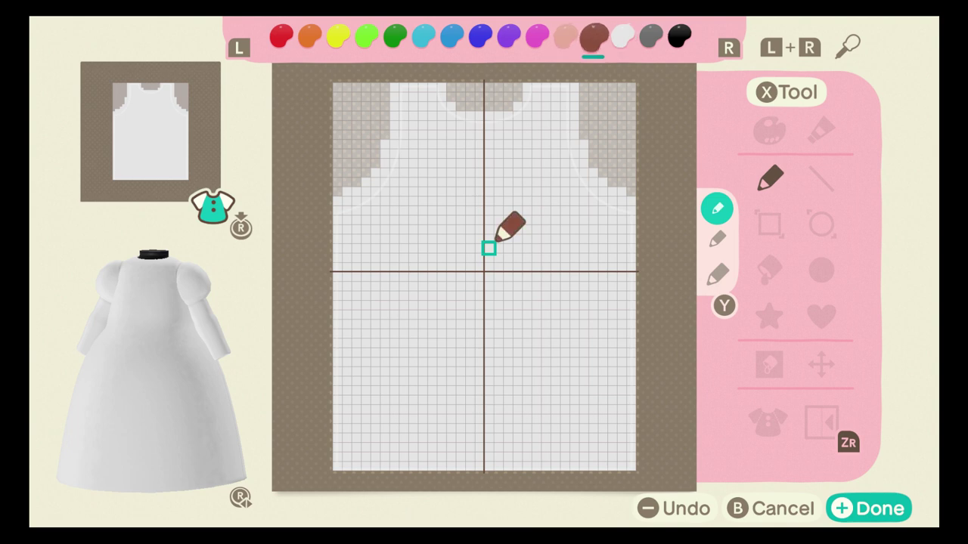
key("x")
left_click(820, 130)
key("Down")
key("Right")
key("Right")
key("Right")
key("Right")
key("Down")
key("Right")
key("Right")
key("Right")
key("Right")
key("Right")
key("Right")
key("Right")
key("Right")
key("Right")
key("Right")
key("Right")
key("Right")
key("Right")
key("Right")
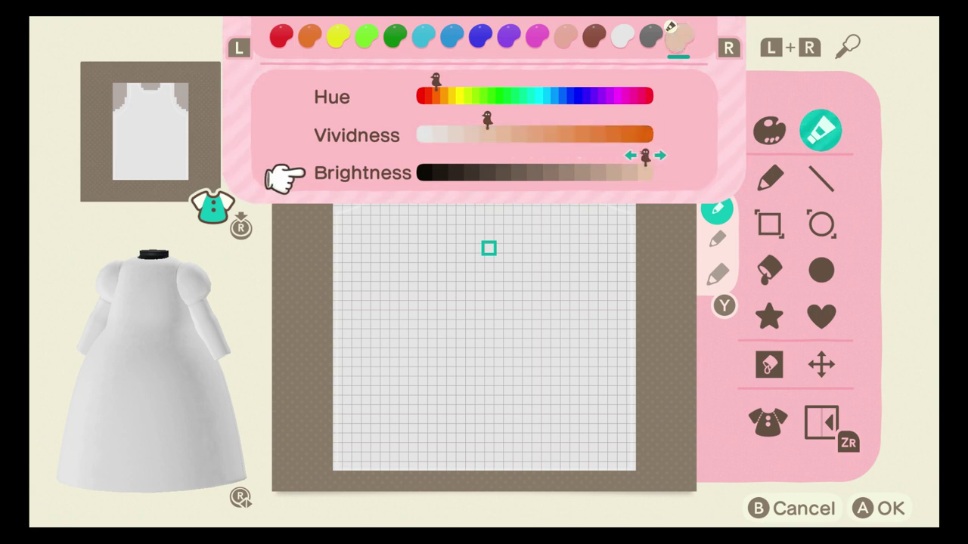
Raise the beige swatch's vividness by two notches for a warmer tan, fine-tune its brightness and apply the colour.
key("Up")
key("Right")
key("Right")
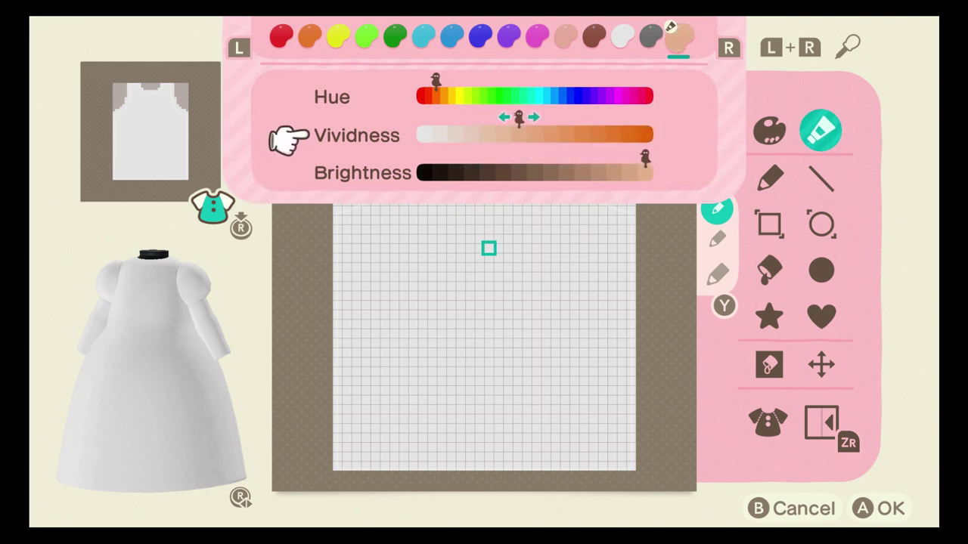
key("Escape")
key("Down")
key("Left")
key("Right")
key("Left")
key("Return")
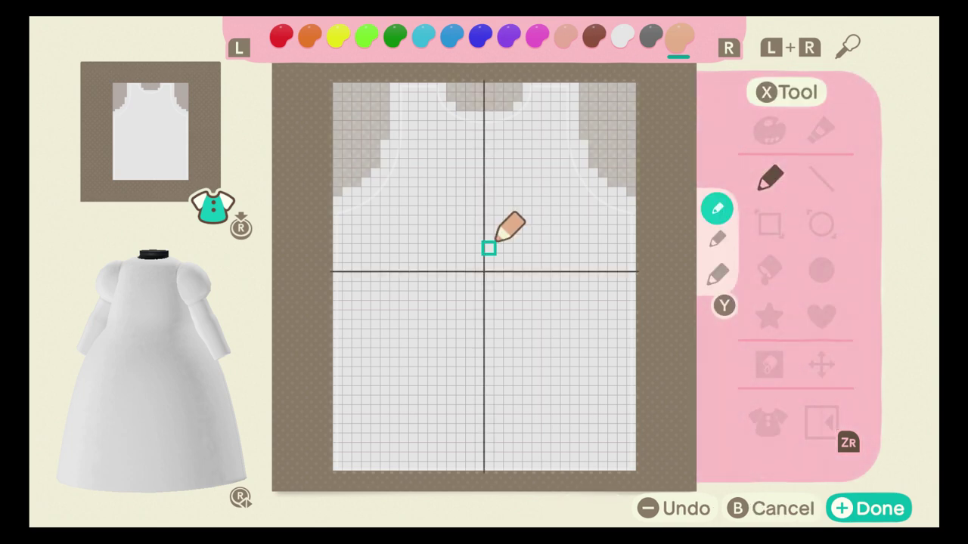
Turn on mirrored drawing and draw a one-pixel tan waistline across the full width of the front, just above the centre line.
key("zr")
mouse_move(489, 258)
left_mouse_down()
mouse_move(630, 258)
mouse_move(600, 248)
mouse_move(460, 248)
left_mouse_up()
key("ctrl+z")
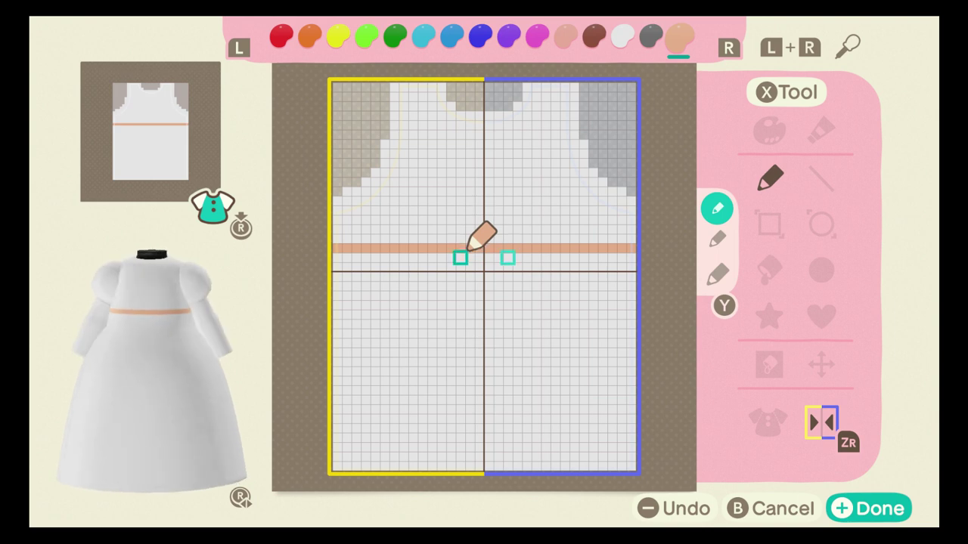
Copy the front part with its tan waistline onto the back part of the dress.
key("x")
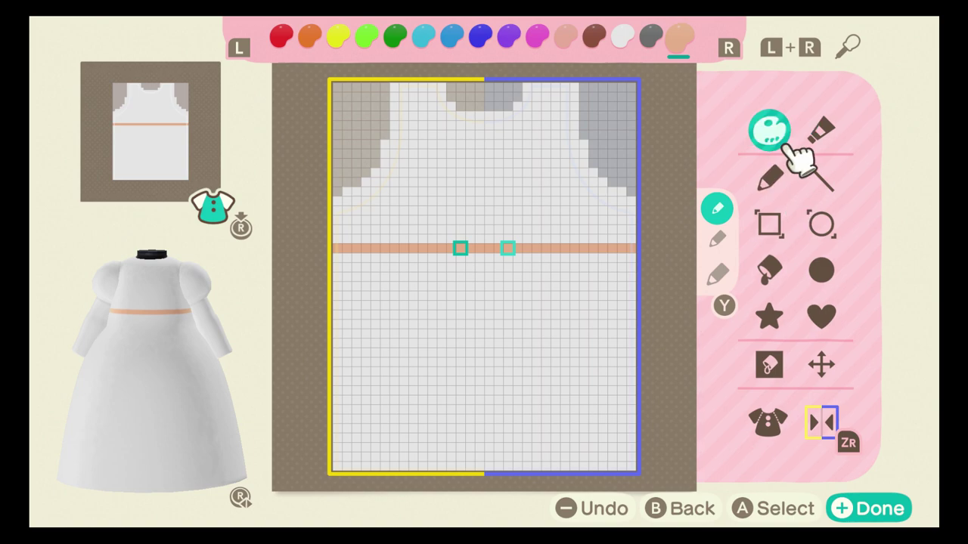
left_click(782, 145)
key("b")
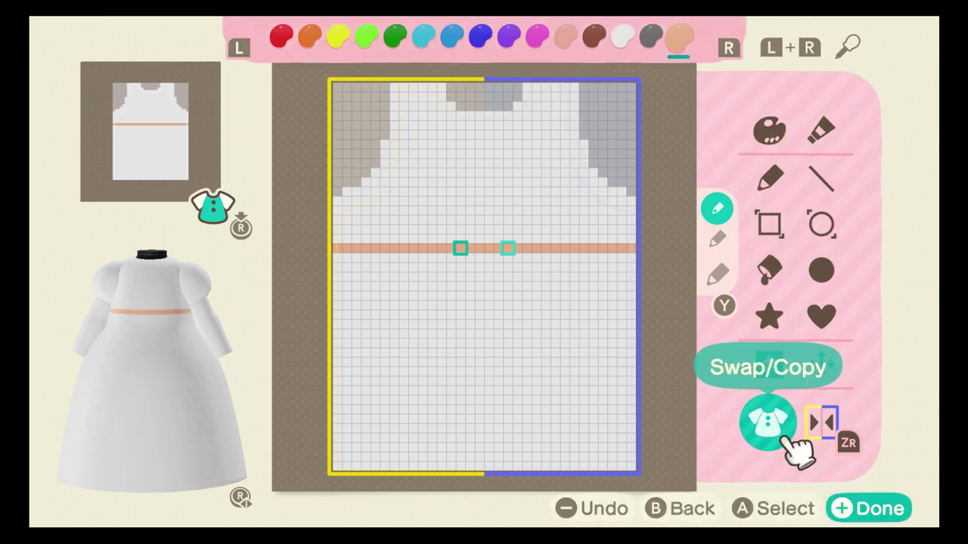
key("y")
left_click(786, 443)
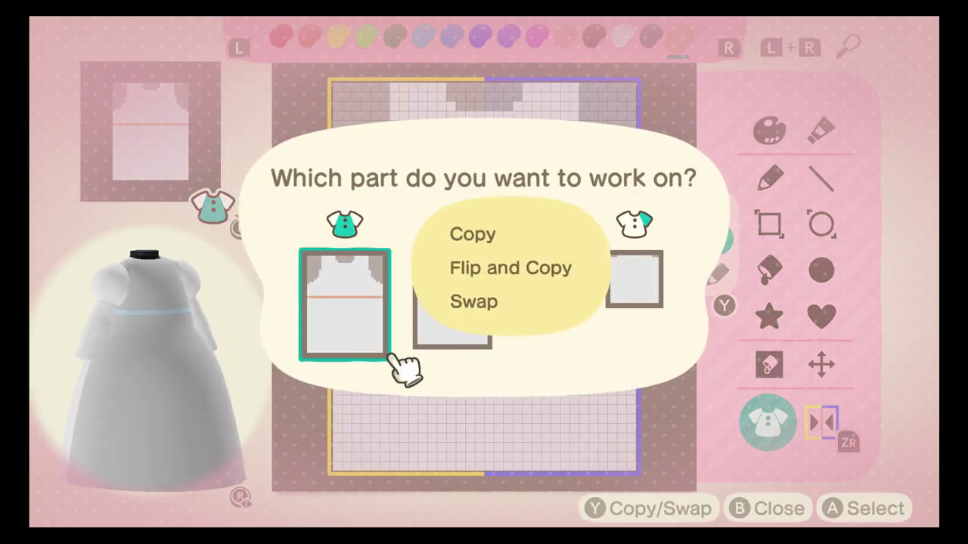
left_click(399, 358)
left_click(412, 228)
left_click(501, 357)
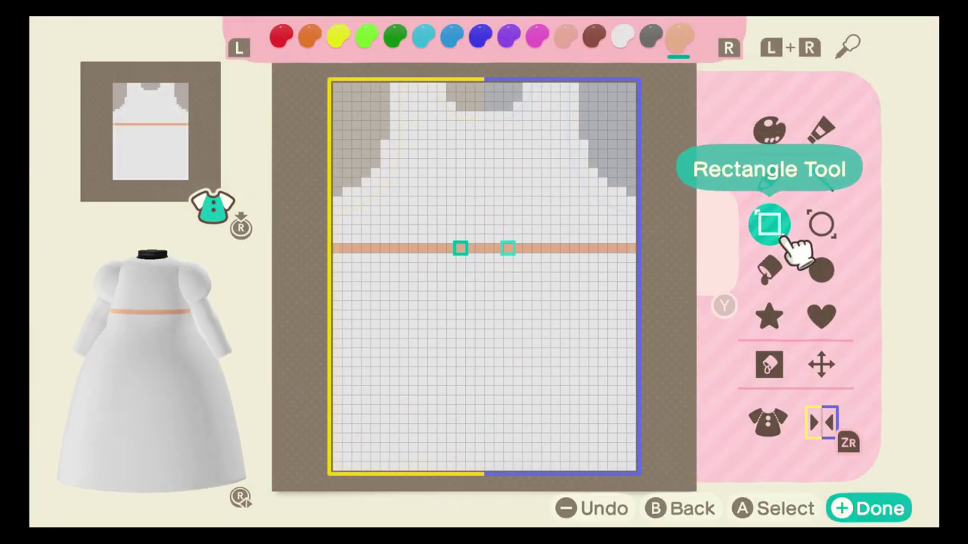
Fill the bodice above the tan waistline and the sleeves with red, leaving the skirt white.
left_click(772, 182)
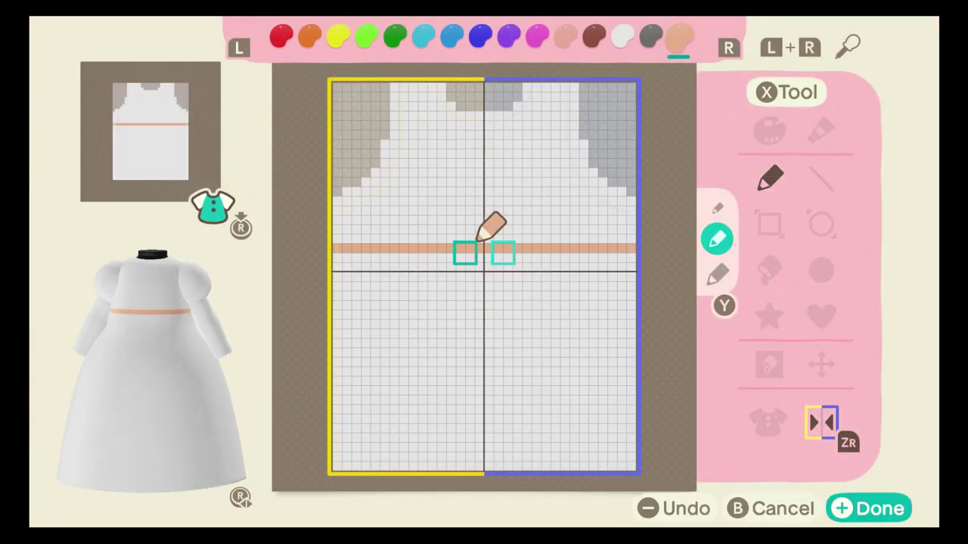
key("r")
key("x")
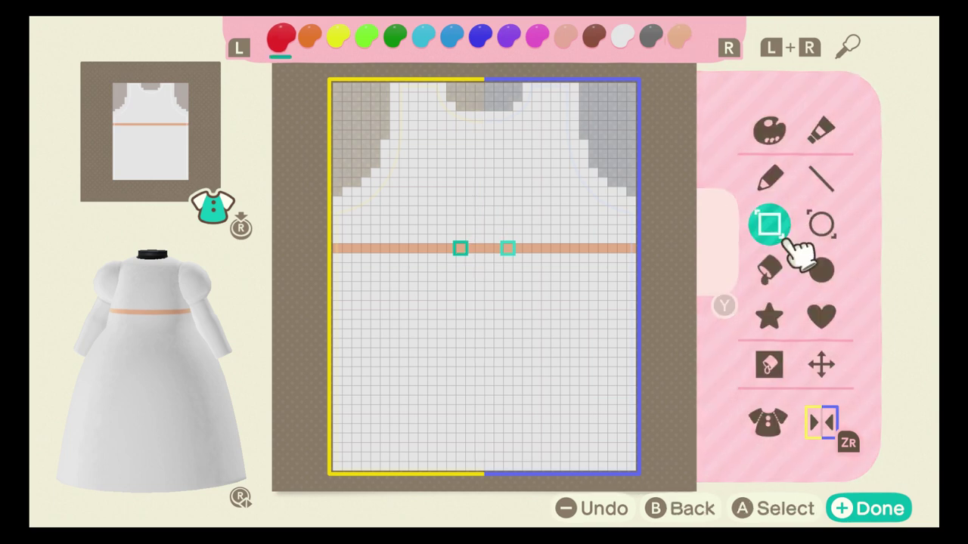
left_click(773, 273)
left_click(478, 204)
key("r")
left_click(477, 205)
key("r")
left_click(506, 257)
key("minus")
left_click(504, 257)
key("e")
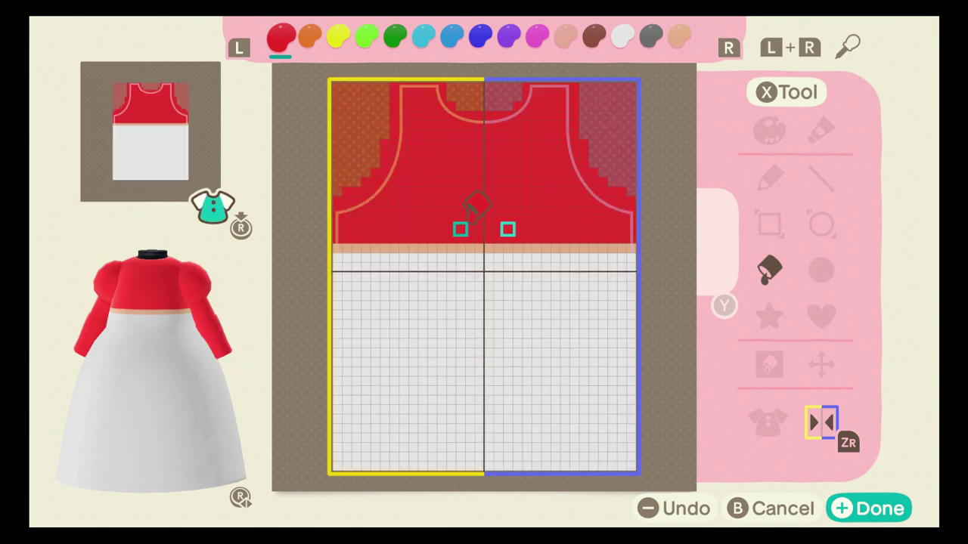
Darken the red palette swatch by lowering its brightness four notches and its vividness one notch.
key("x")
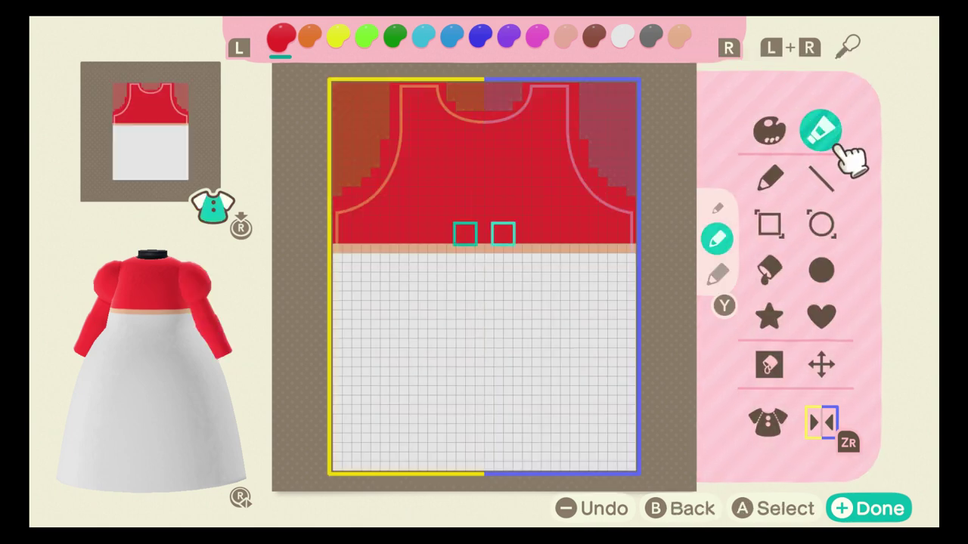
left_click(845, 155)
key("Down")
key("Down")
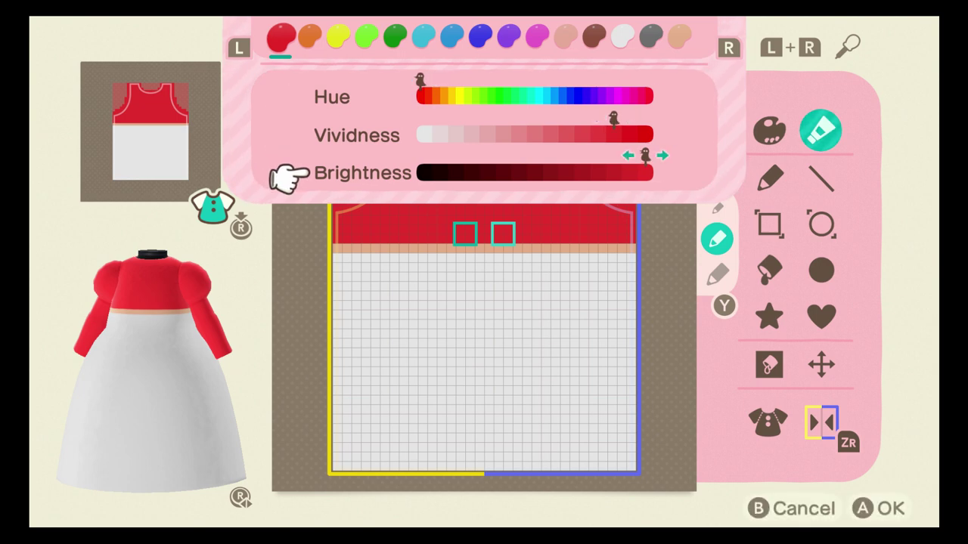
key("Left")
key("Left")
key("Left")
key("Left")
key("Left")
key("Left")
key("Left")
key("Left")
key("Up")
key("Left")
key("Left")
key("Left")
key("Right")
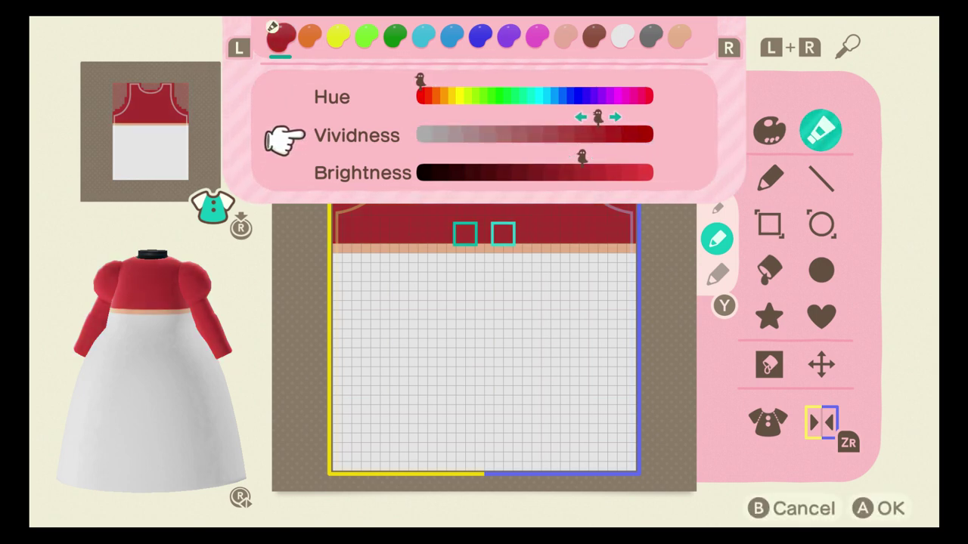
Lower the red swatch's vividness by one more notch and its brightness by two more, and apply the burgundy.
key("Left")
key("Left")
key("Down")
key("Left")
key("Left")
key("Left")
key("Left")
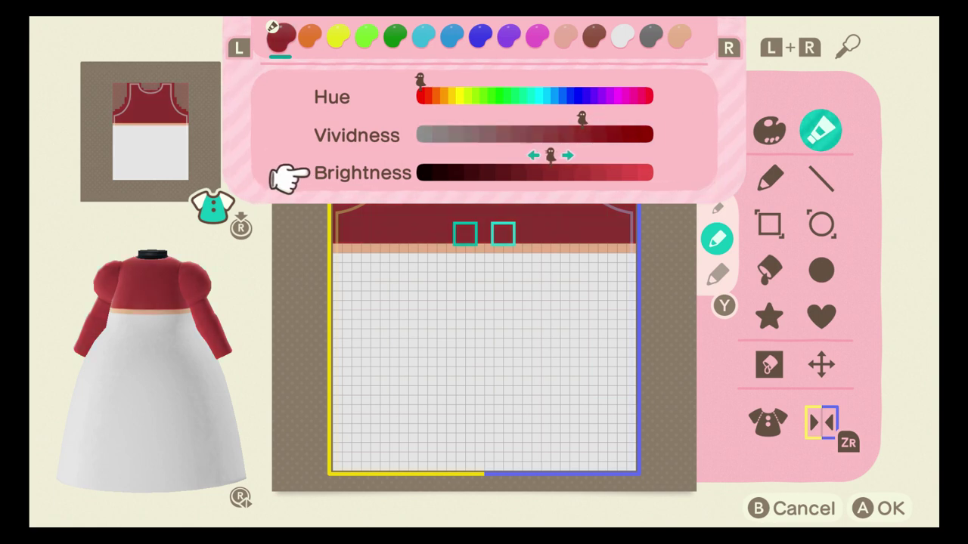
key("Return")
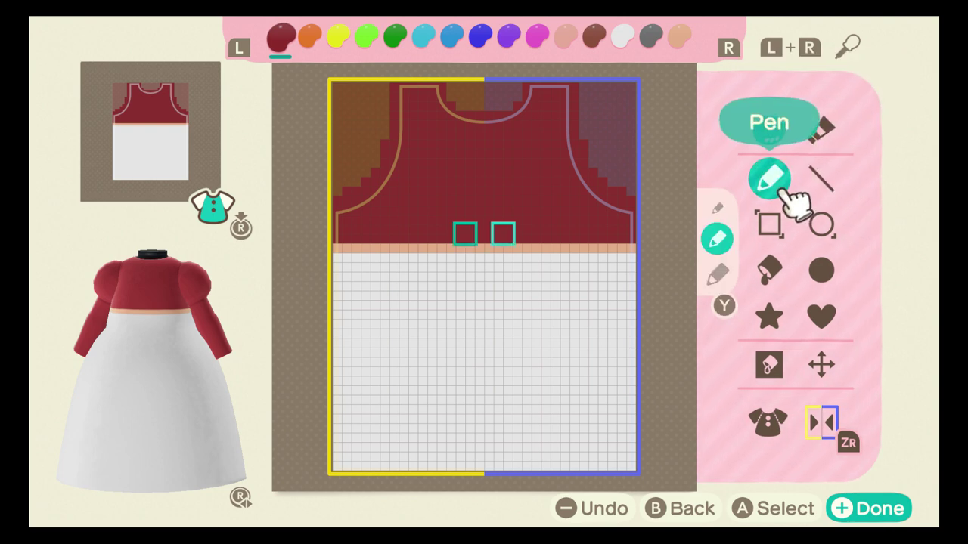
Recolour the orange palette swatch with the burgundy swatch's red hue and lower its vividness by two notches.
key("r")
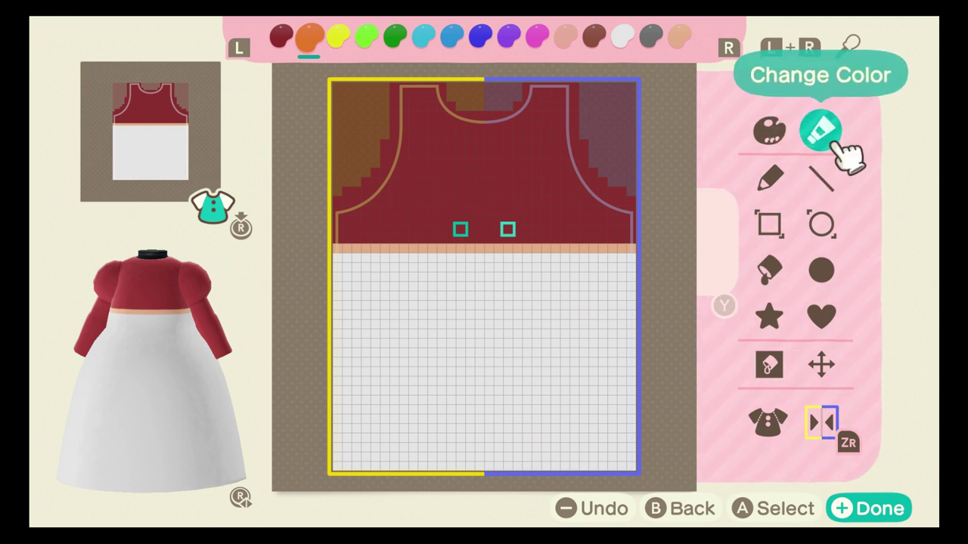
left_click(841, 148)
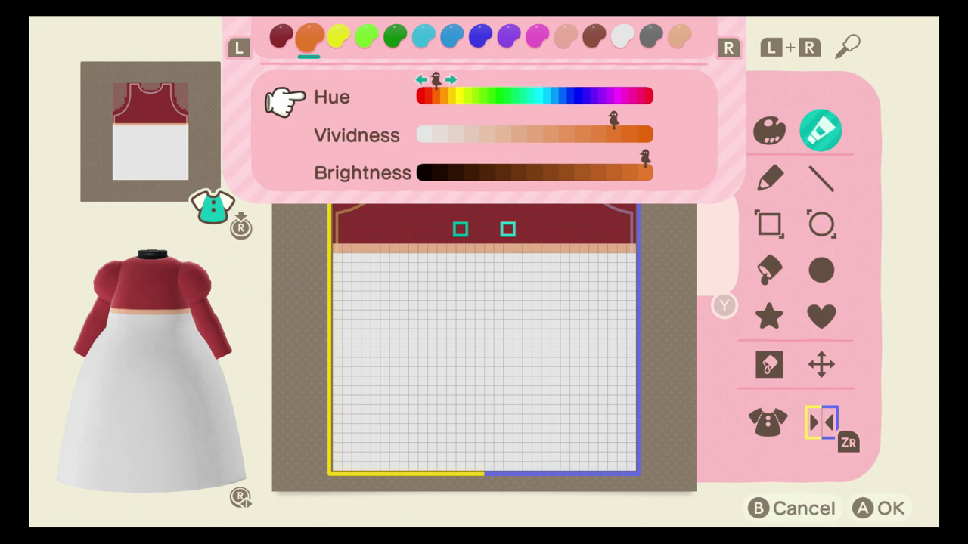
key("l")
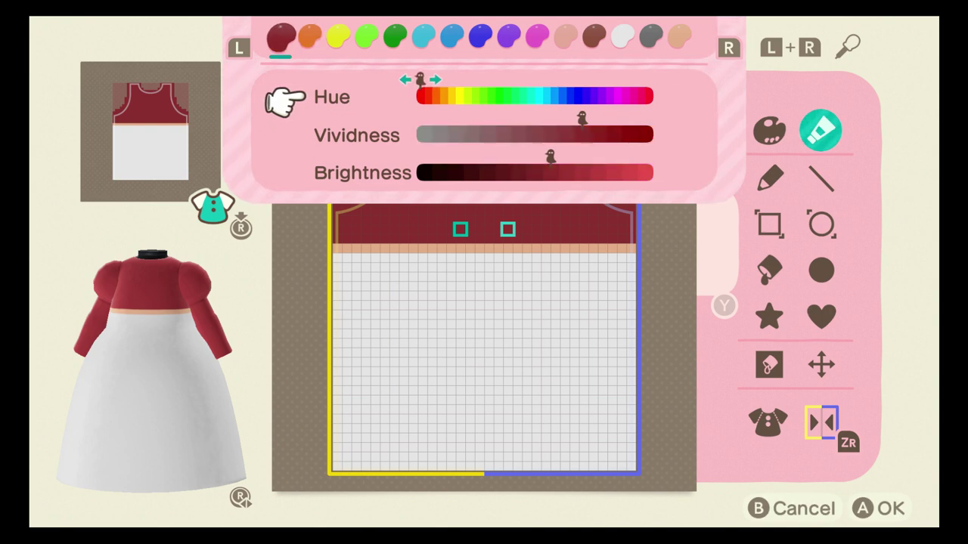
key("r")
key("Left")
key("Left")
key("Right")
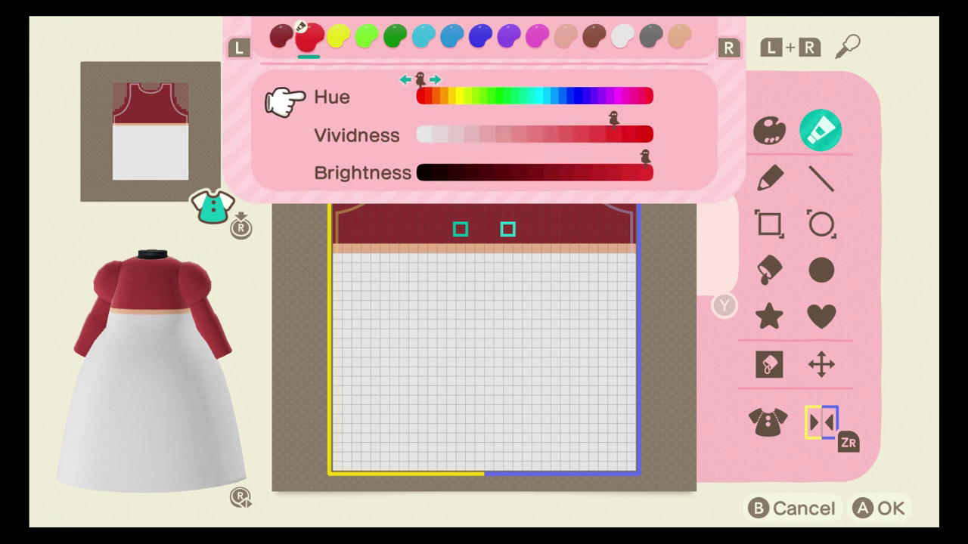
key("Down")
key("Left")
key("Left")
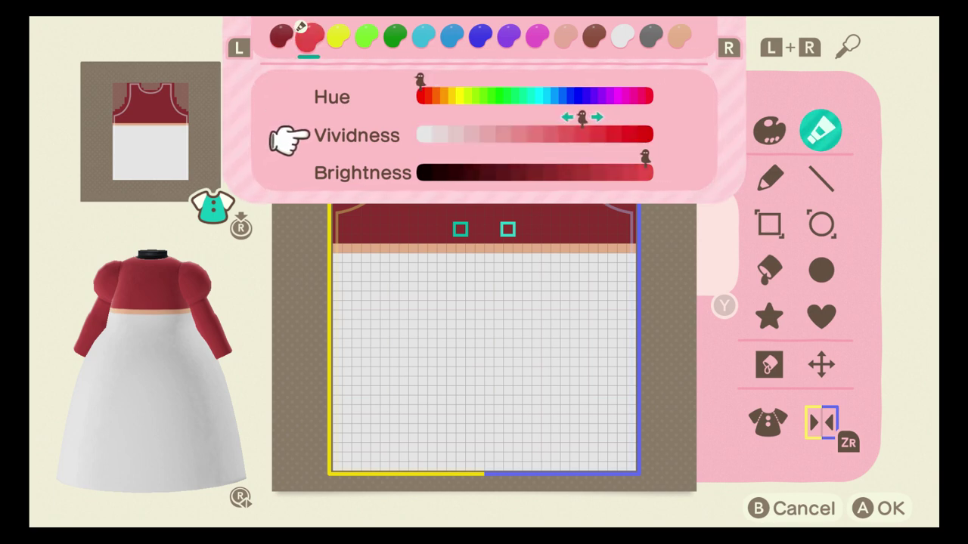
Recolour the yellow palette swatch by moving its hue to red and lowering its vividness.
key("r")
key("Left")
key("Left")
key("Up")
key("Left")
key("Left")
key("Left")
key("Left")
key("Left")
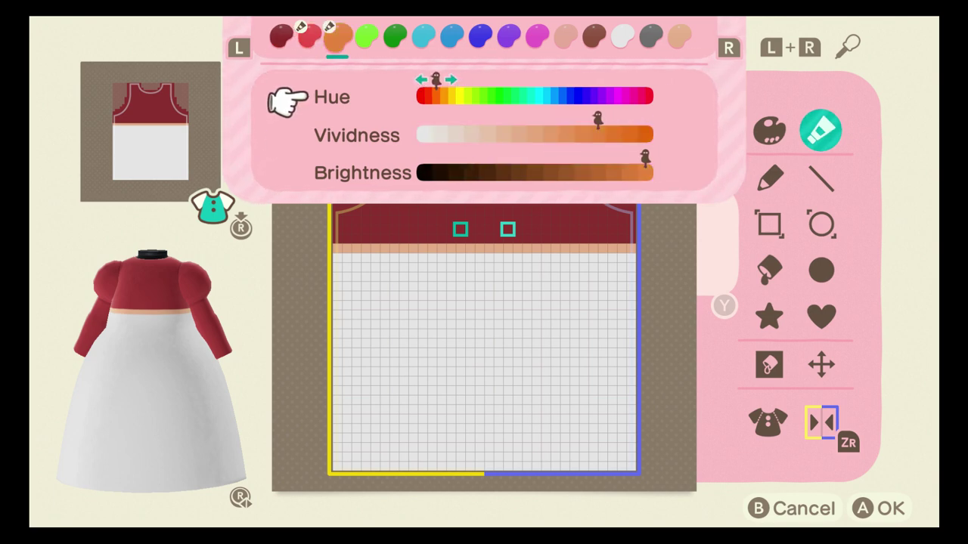
key("Down")
key("l")
key("r")
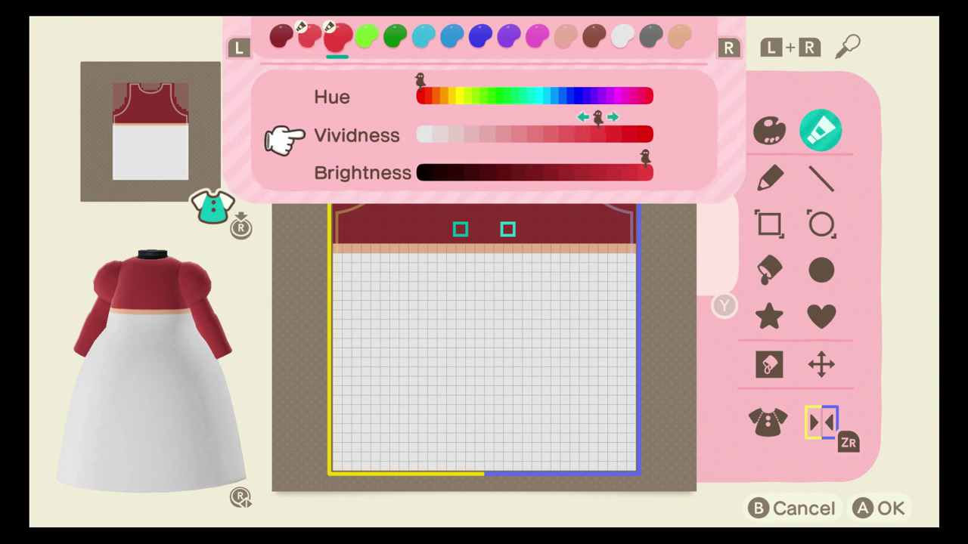
Lower the second swatch's brightness to one notch darker than the burgundy first swatch and compare the two.
key("l")
key("l")
key("r")
key("Down")
key("Left")
key("Left")
key("Left")
key("Left")
key("Left")
key("Left")
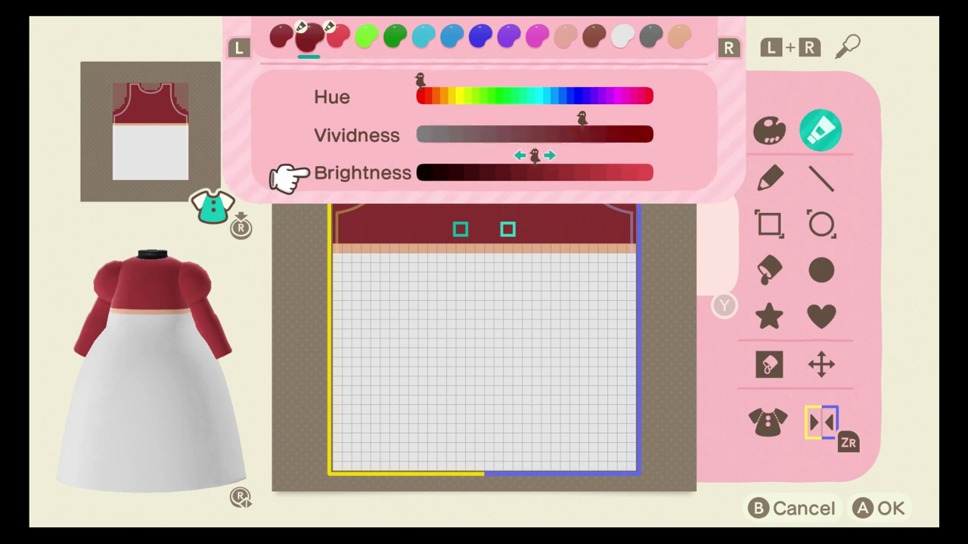
key("r")
key("l")
key("l")
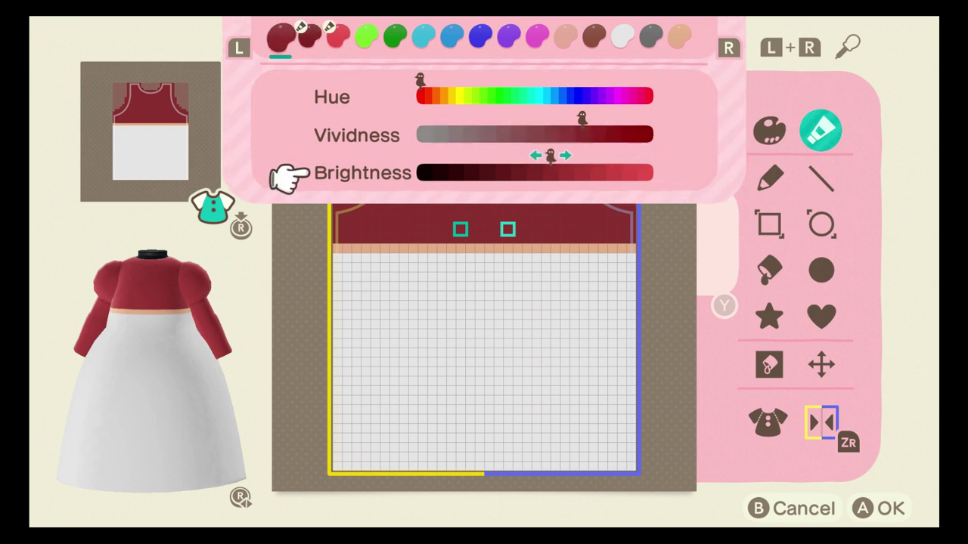
Darken the third red swatch to two brightness notches below the first burgundy swatch, compare the shades and apply the palette.
key("Left")
key("r")
key("r")
key("Up")
key("Up")
key("Down")
key("Down")
key("Left")
key("Left")
key("Left")
key("Left")
key("Left")
key("Left")
key("Left")
key("Left")
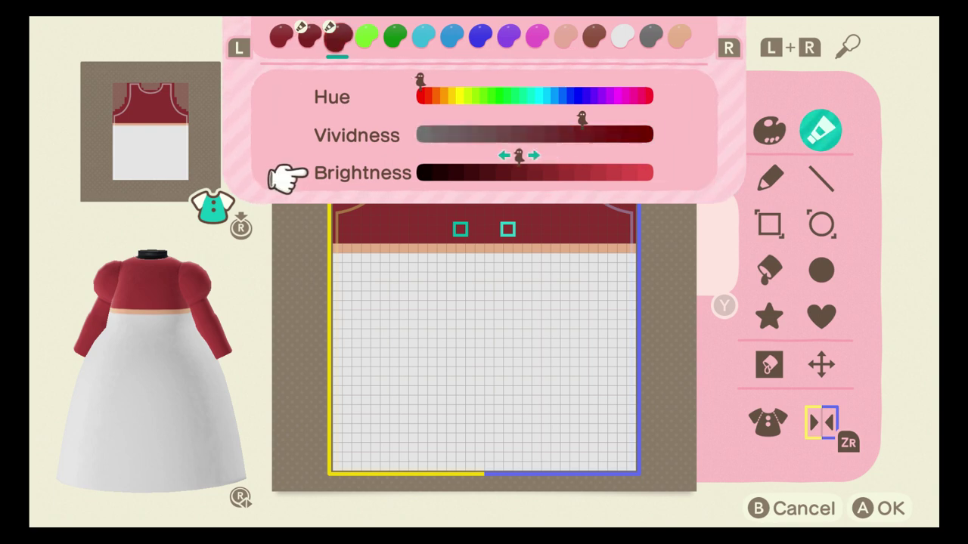
key("l")
key("r")
key("a")
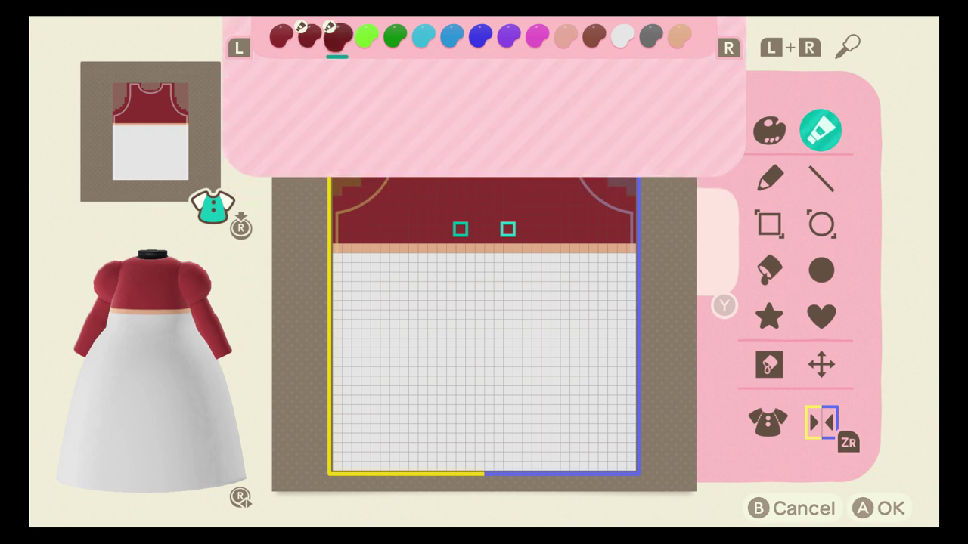
With the thinnest pencil, shade the front bodice's bottom two rows above the tan waistline in the two darker reds, darkest row lowest.
key("Down")
key("a")
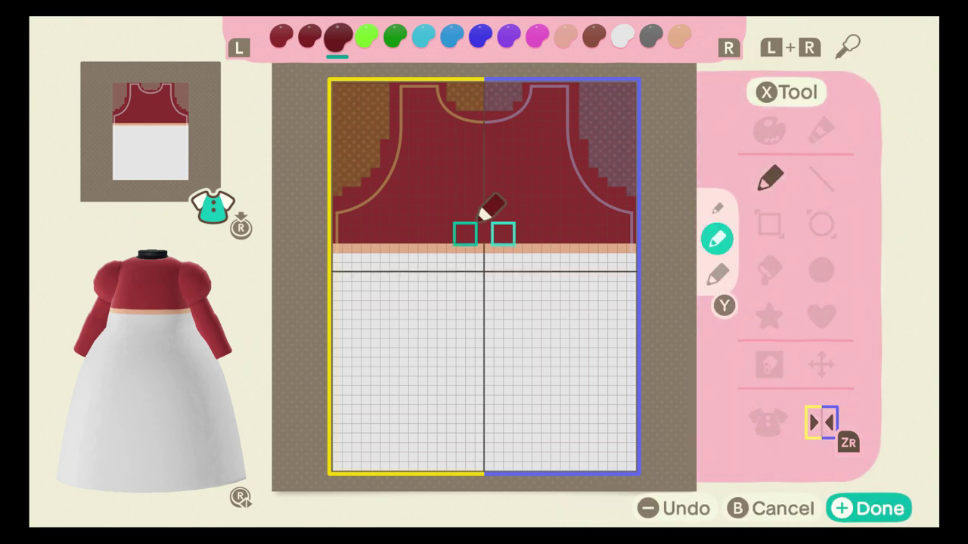
key("y")
key("y")
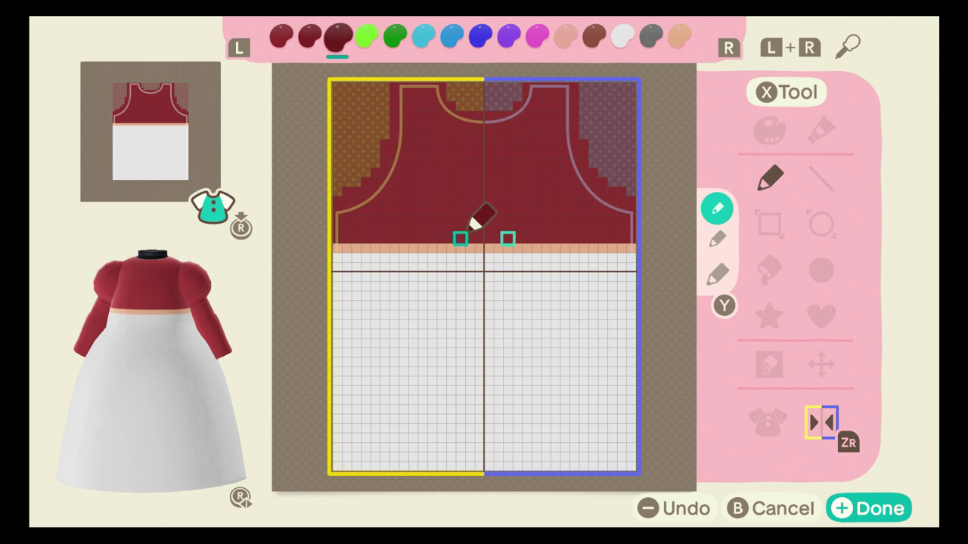
mouse_move(471, 224)
left_mouse_down()
mouse_move(644, 224)
mouse_move(450, 229)
left_mouse_up()
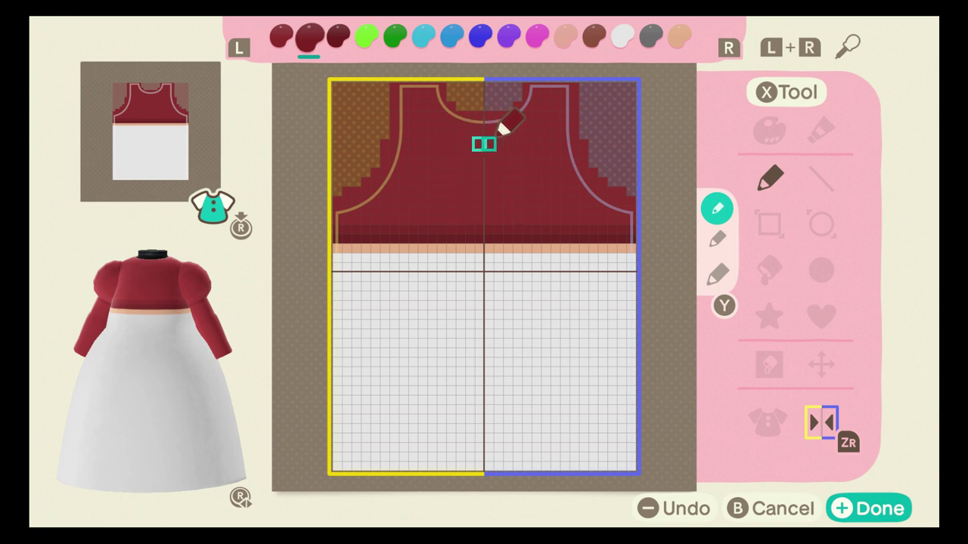
Draw a thick tan V-neckline on the front bodice with mirrored straight lines.
key("l")
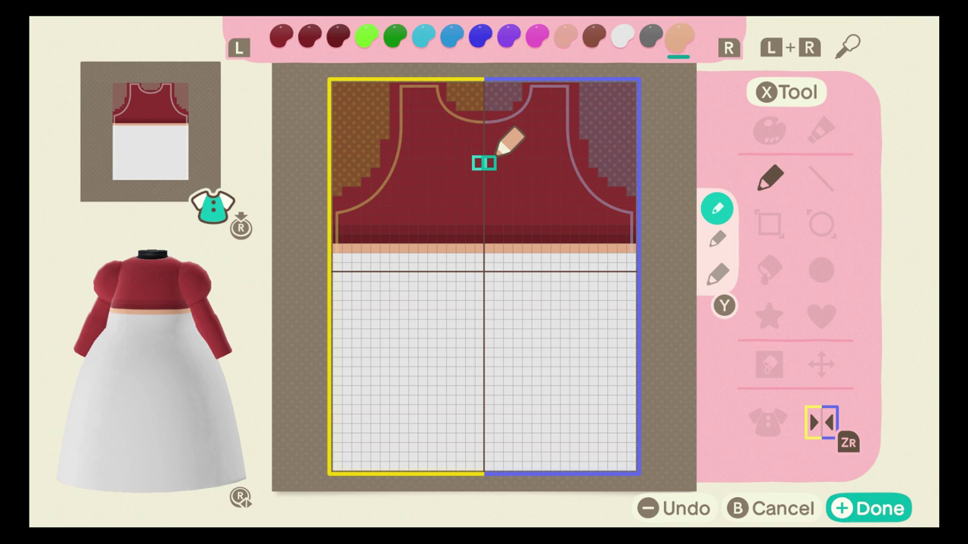
key("x")
left_click(821, 179)
mouse_move(488, 173)
left_mouse_down()
mouse_move(564, 97)
mouse_move(527, 87)
left_mouse_up()
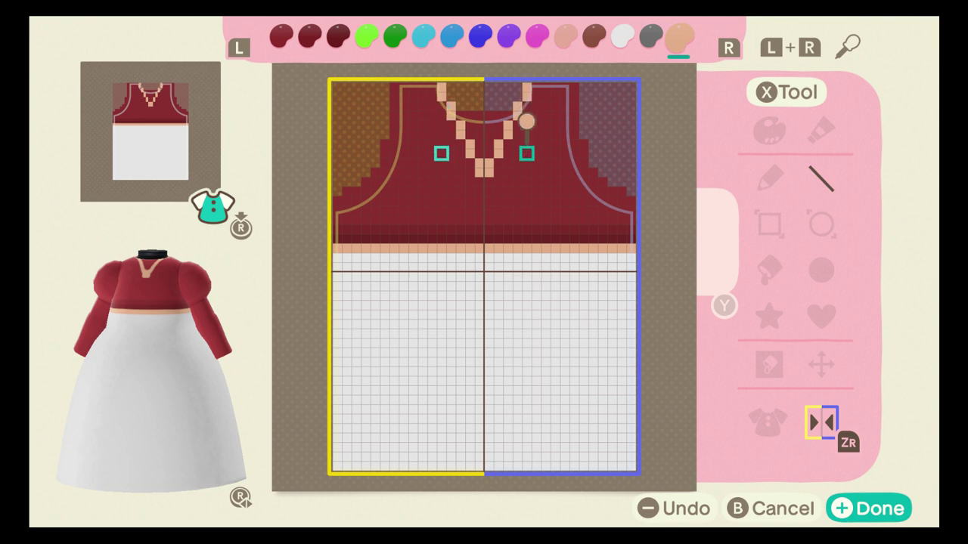
left_click_drag(499, 163, 498, 163)
left_click_drag(499, 130, 536, 88)
Fill the area inside the front V-neckline with tan.
key("x")
left_click(769, 270)
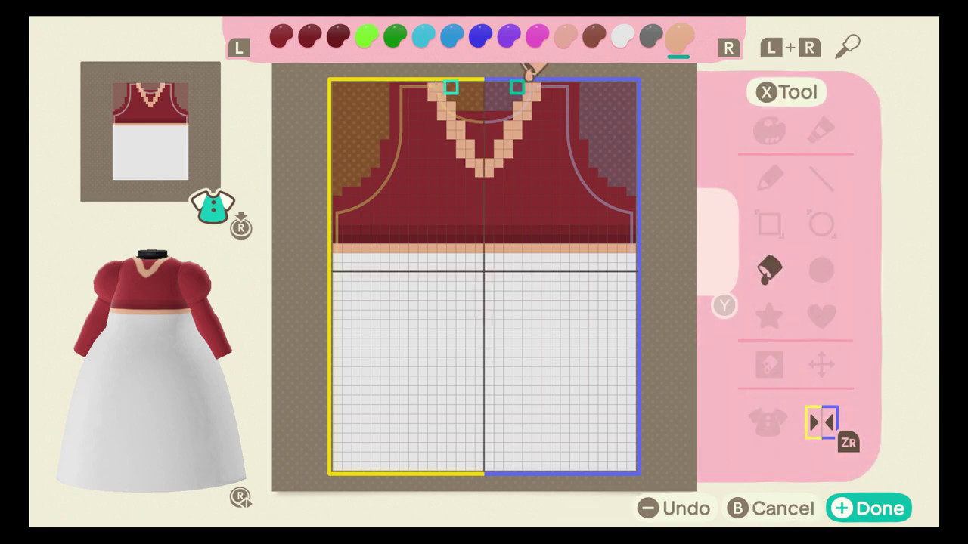
left_click(508, 87)
Outline both edges of the front V-neckline with a darker red shadow using the pencil.
key("x")
left_click(786, 193)
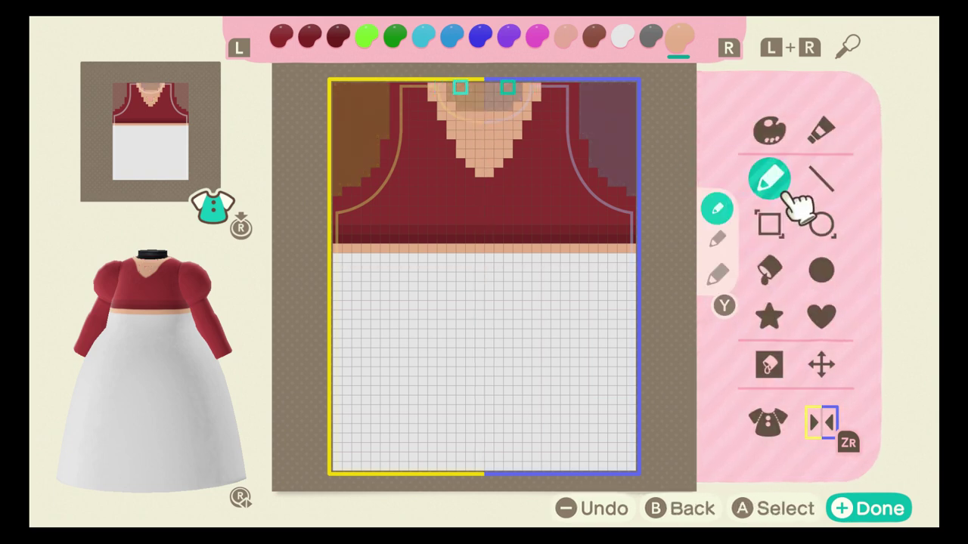
left_click(786, 194)
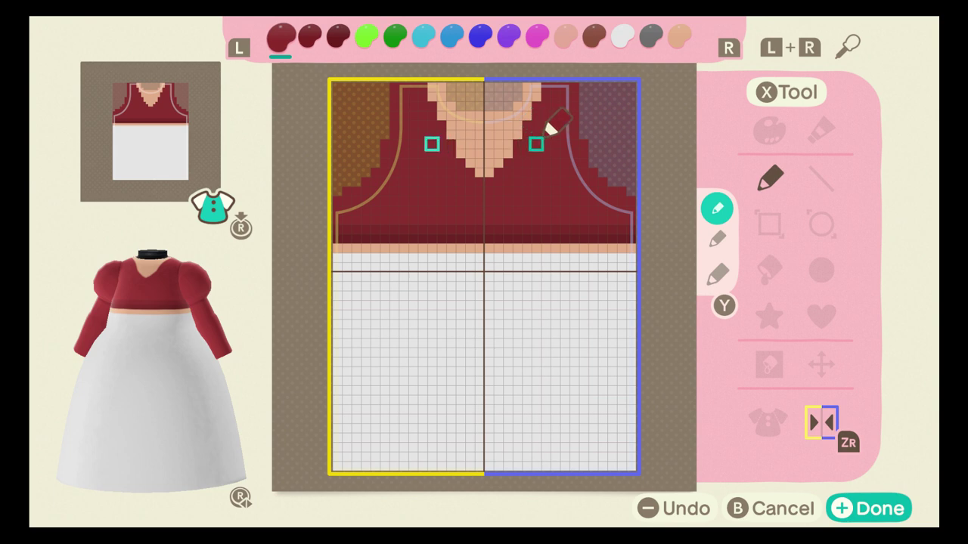
key("r")
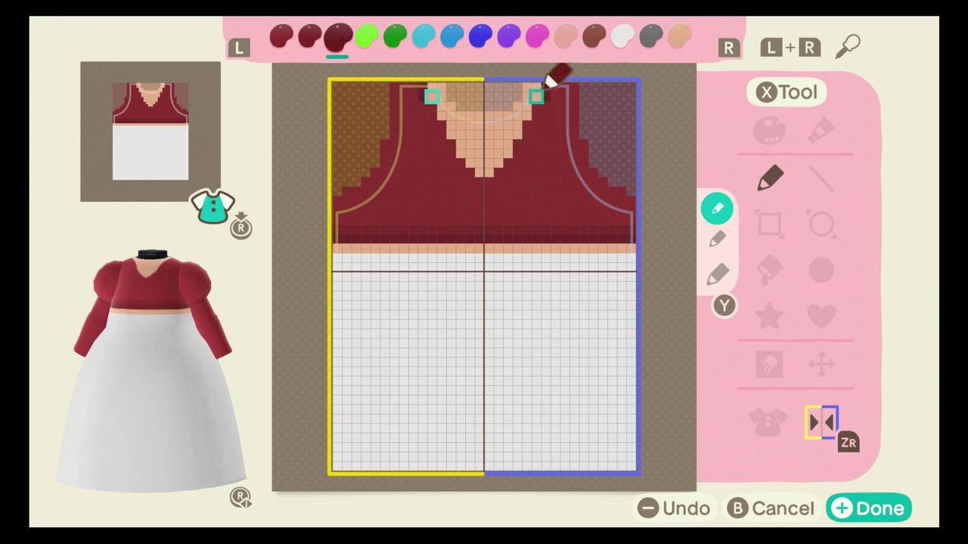
left_click_drag(536, 106, 501, 169)
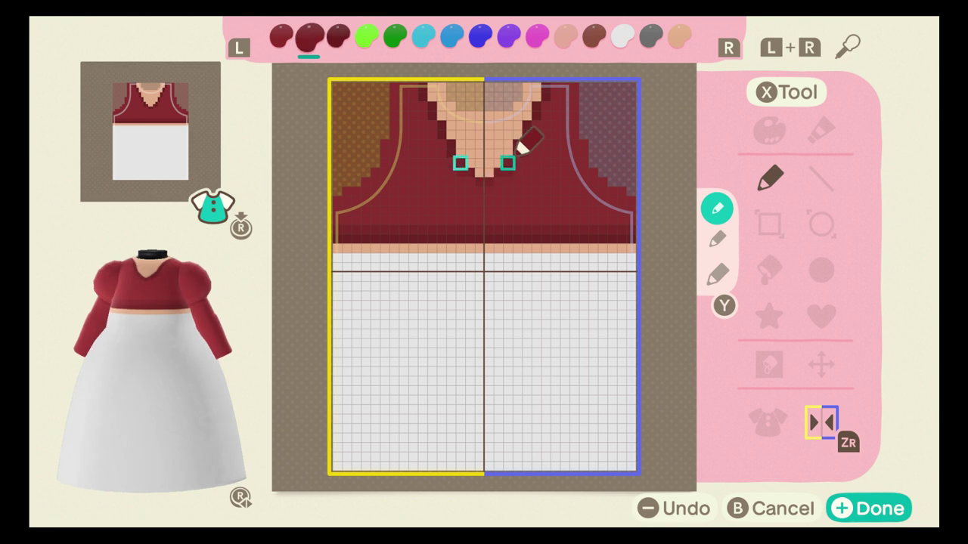
key("l")
key("r")
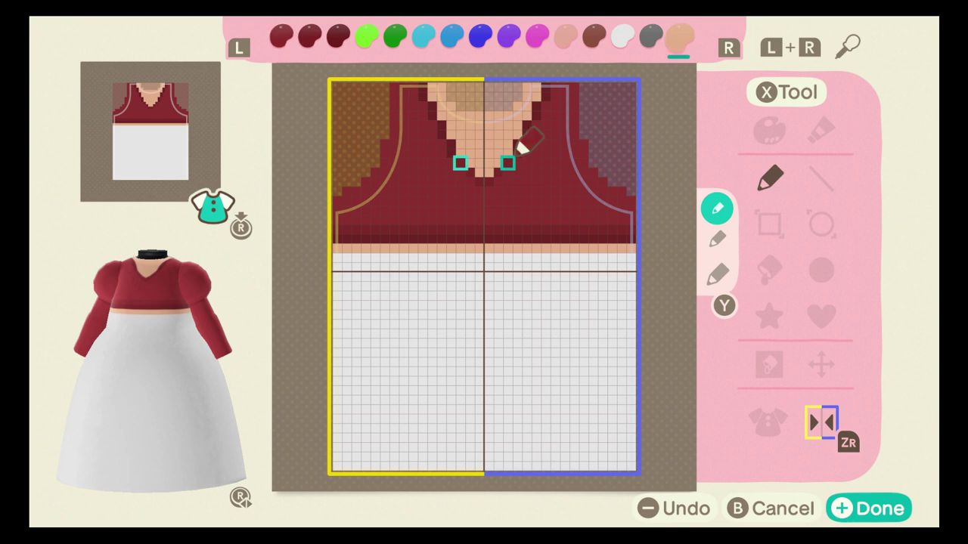
key("r")
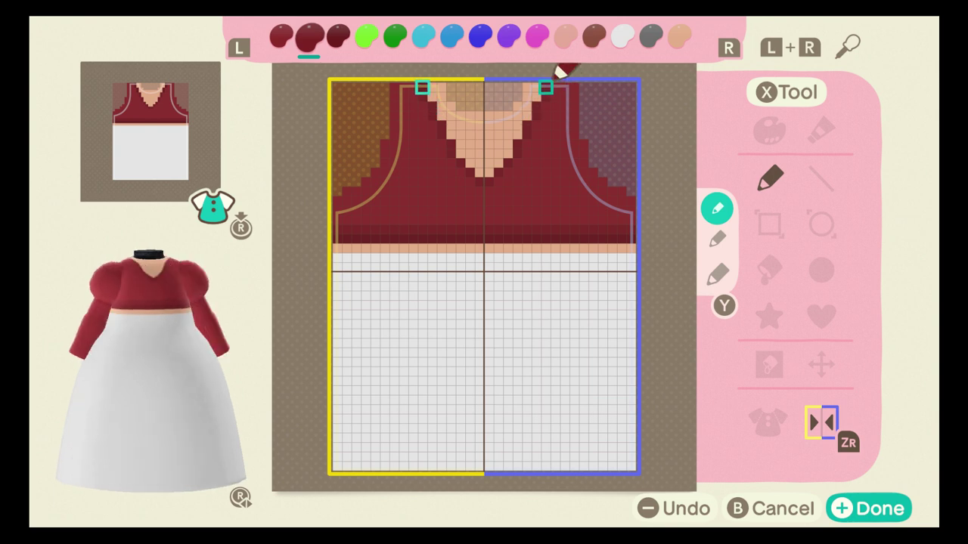
Open the grey palette swatch for recolouring and compare its hue with the tan swatch's.
key("l")
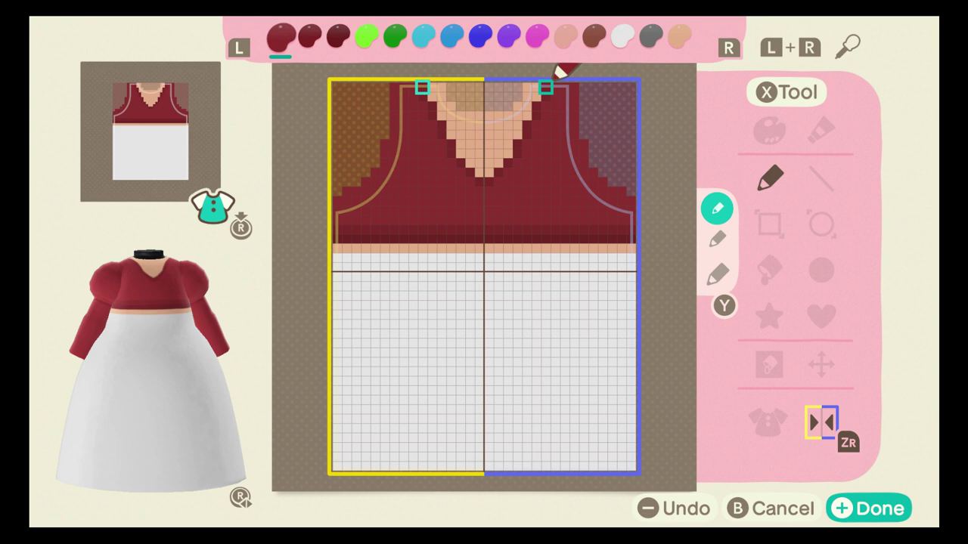
key("l")
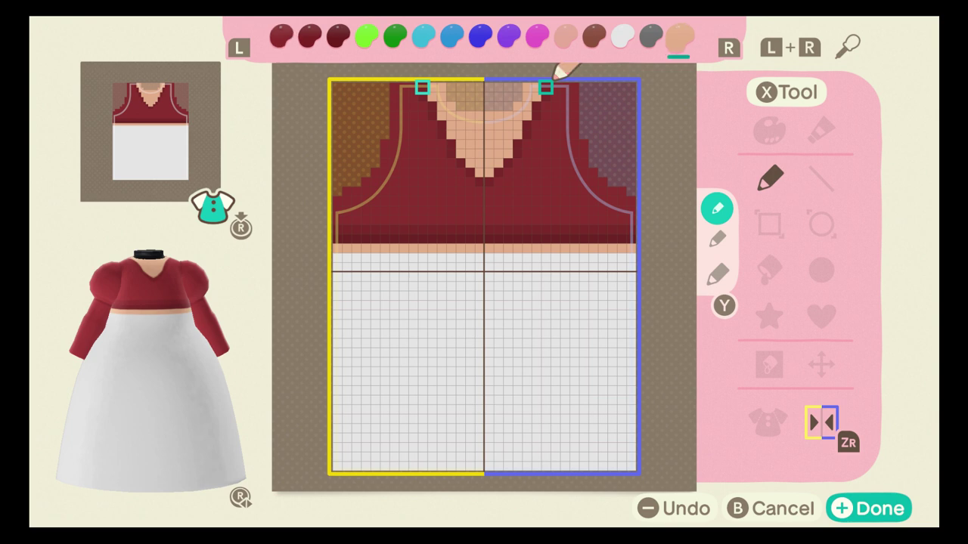
key("l")
key("x")
left_click(822, 132)
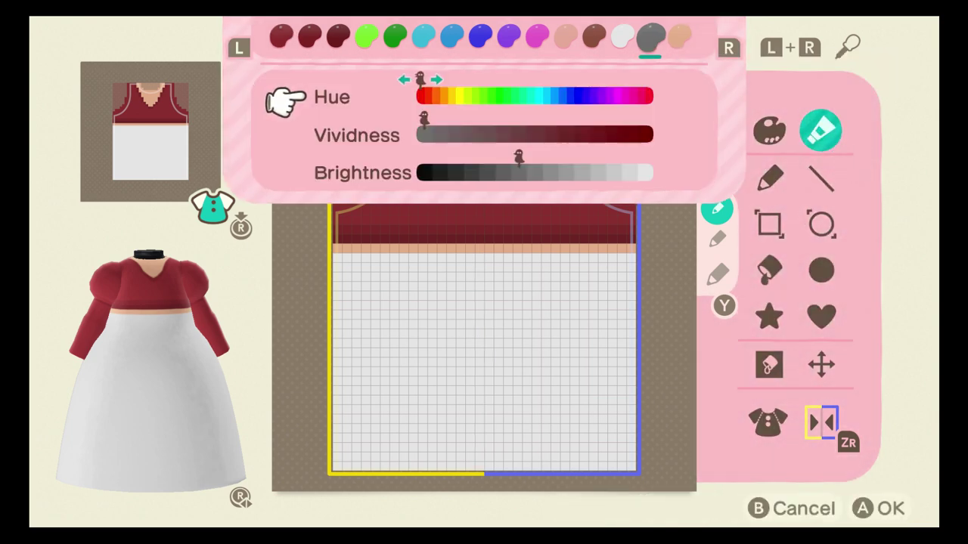
key("Right")
key("Left")
key("r")
key("l")
key("Right")
key("Right")
key("r")
key("Left")
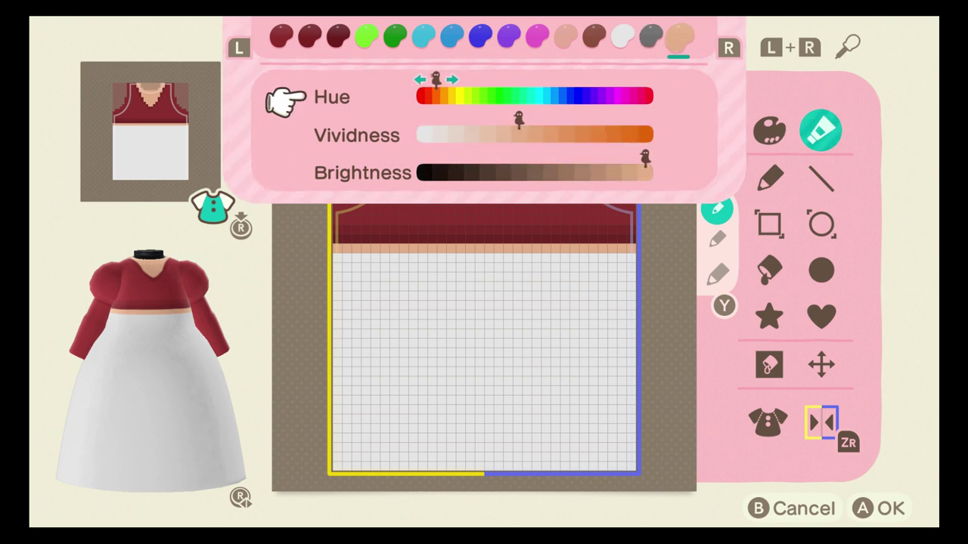
Raise the grey swatch's vividness by six notches and match its hue to the tan swatch's orange.
key("l")
key("Down")
key("Right")
key("Right")
key("Right")
key("Right")
key("Right")
key("Right")
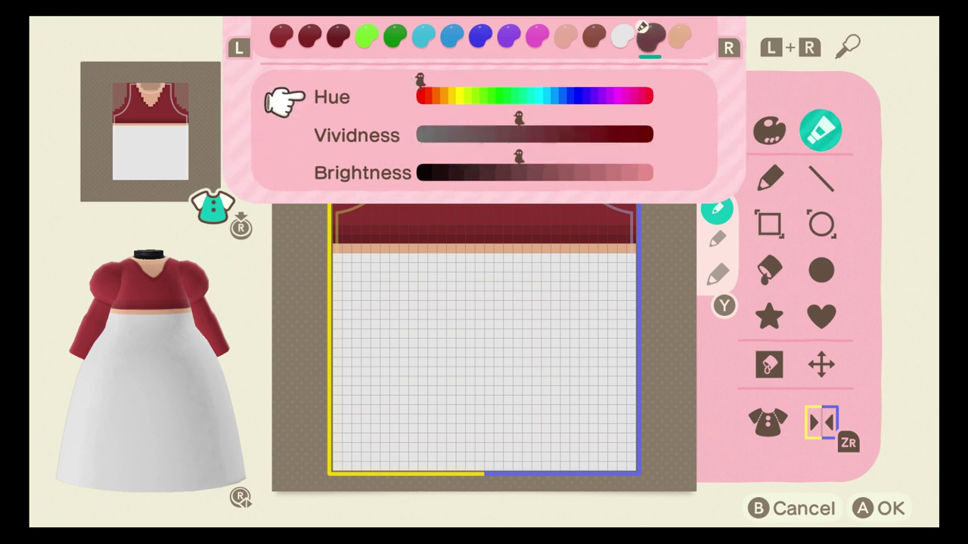
key("Up")
key("Right")
key("Right")
key("Left")
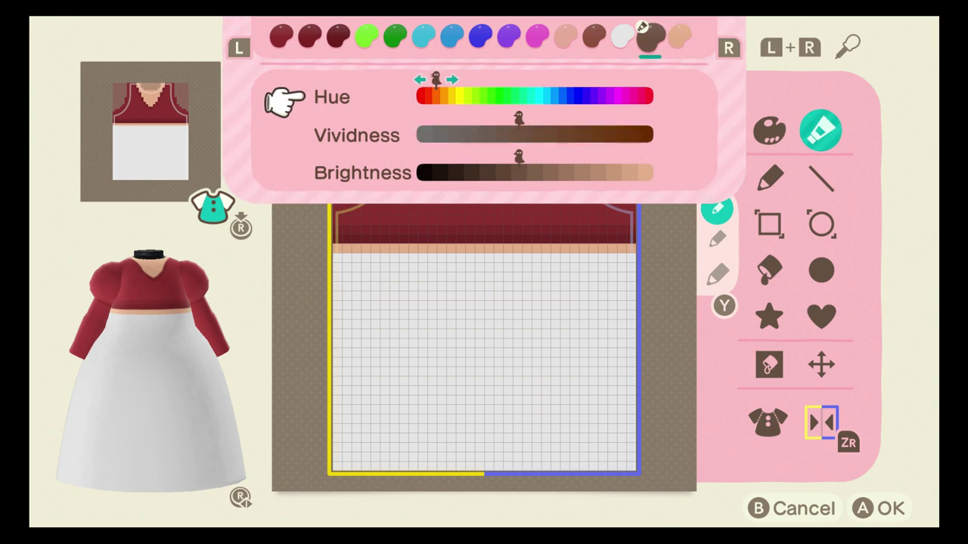
Brighten the recoloured grey swatch to two notches below the tan swatch's brightness and apply the darker tan.
key("Down")
key("Down")
key("Right")
key("Right")
key("Right")
key("Right")
key("Right")
key("Right")
key("Right")
key("Right")
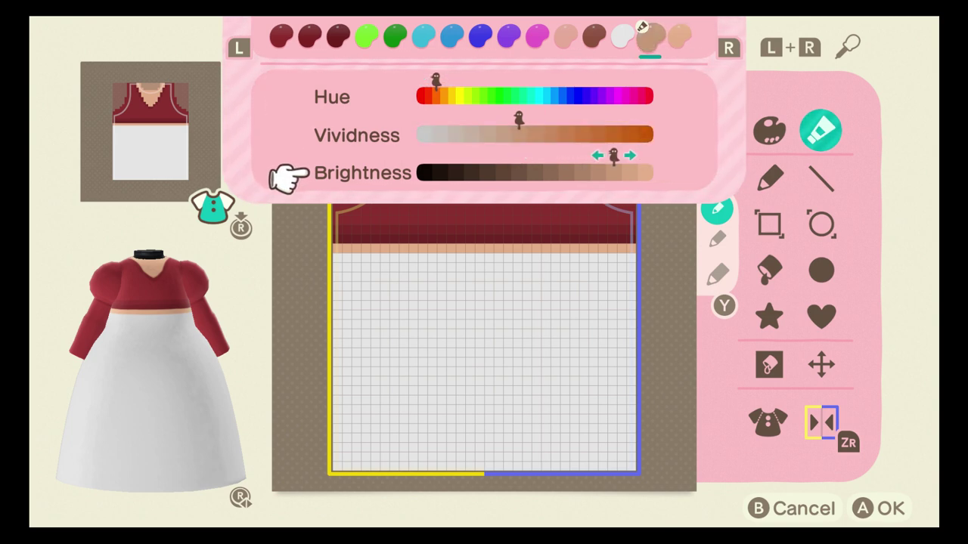
key("Left")
key("Left")
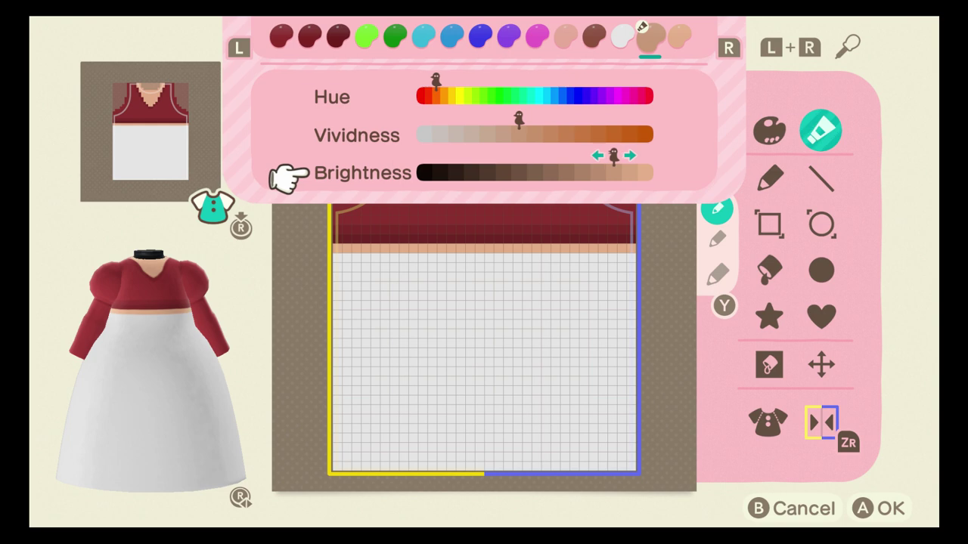
key("Return")
Undo the stray pencil mark and shade the edge of the front's tan neckline with the darker tan.
key("Down")
key("Left")
key("Return")
key("Left")
key("Left")
key("Left")
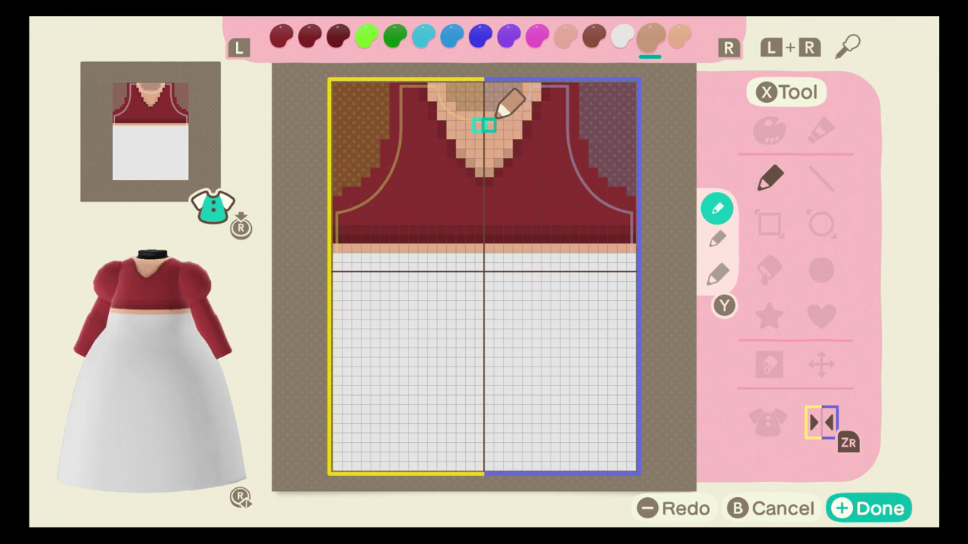
key("minus")
left_click(536, 97)
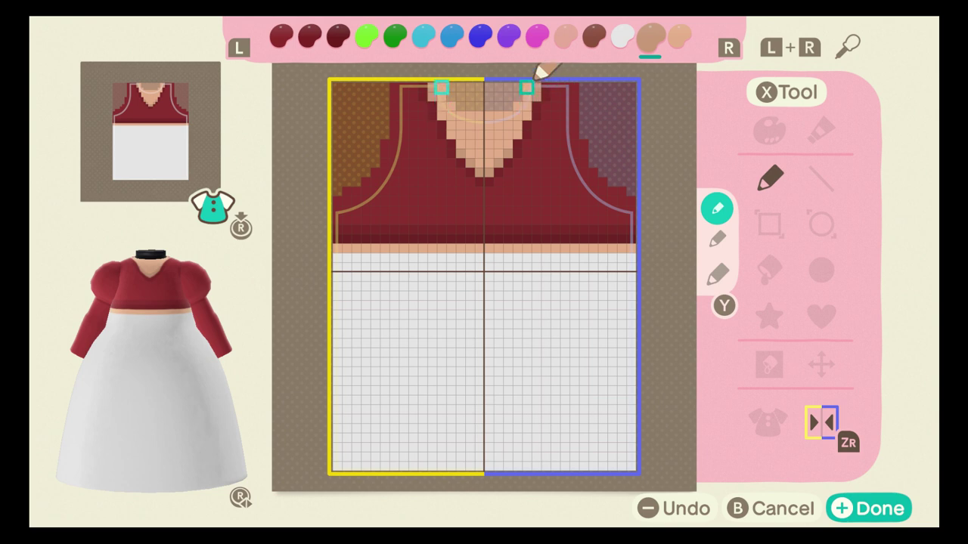
Draw a tan band around the neckline on the dress's back piece.
key("r")
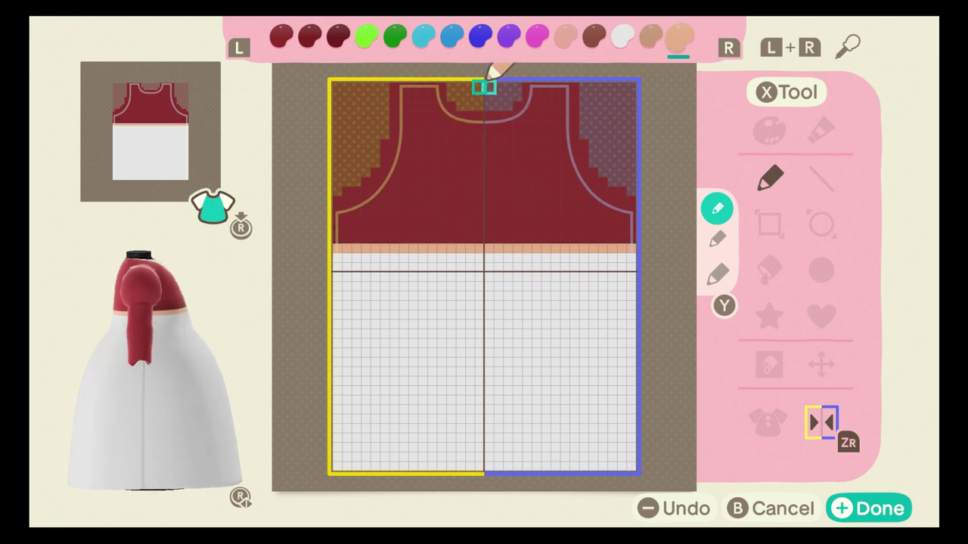
mouse_move(484, 87)
left_mouse_down()
mouse_move(484, 124)
mouse_move(498, 125)
mouse_move(489, 115)
mouse_move(508, 116)
mouse_move(534, 86)
mouse_move(527, 115)
left_mouse_up()
key("minus")
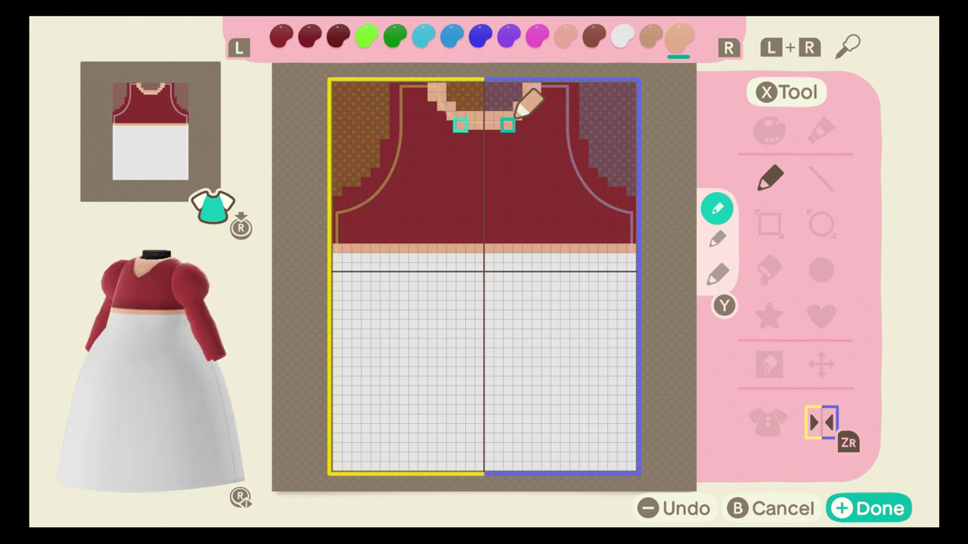
On the back piece, shade beneath the tan neck band in darker red and darken the bodice's bottom two rows with both darker reds.
key("r")
key("r")
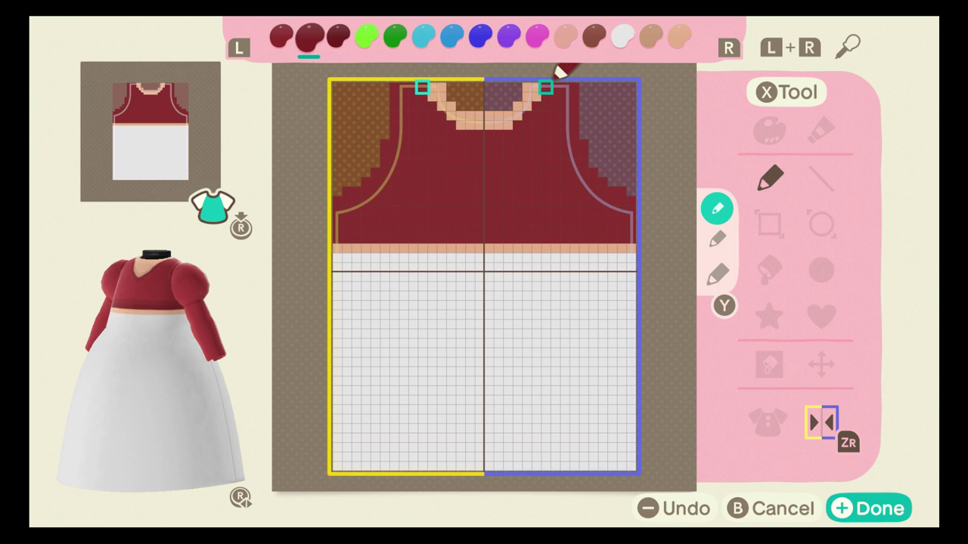
left_click_drag(526, 124, 489, 134)
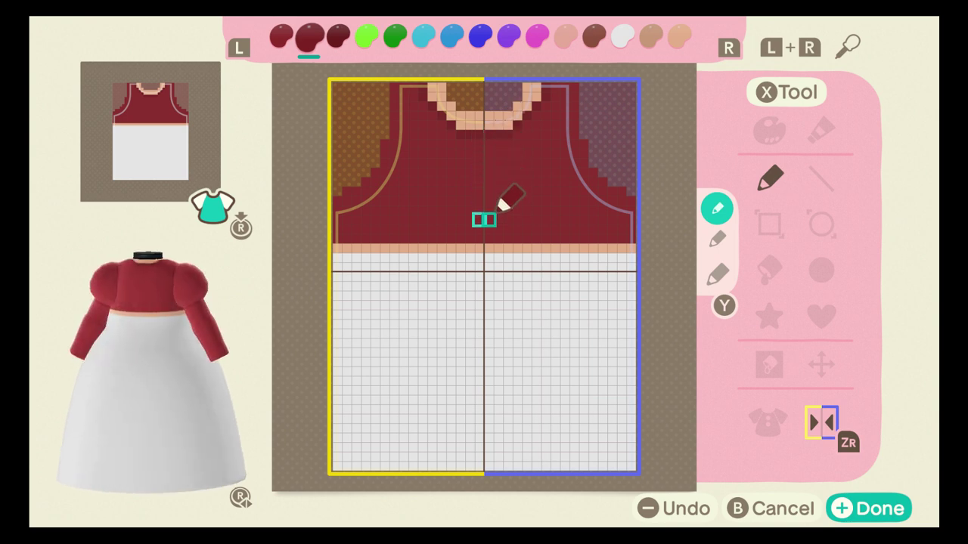
mouse_move(500, 224)
left_mouse_down()
mouse_move(513, 215)
mouse_move(641, 215)
mouse_move(612, 238)
mouse_move(461, 238)
left_mouse_up()
key("r")
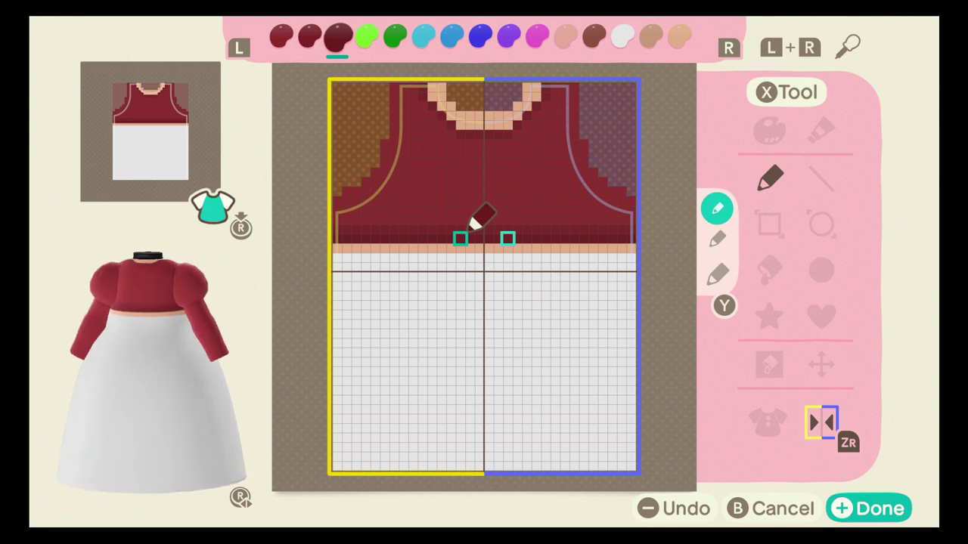
Shade the sleeve's cuff end with three rows of the darkest red and two rows of the second red above them.
key("r")
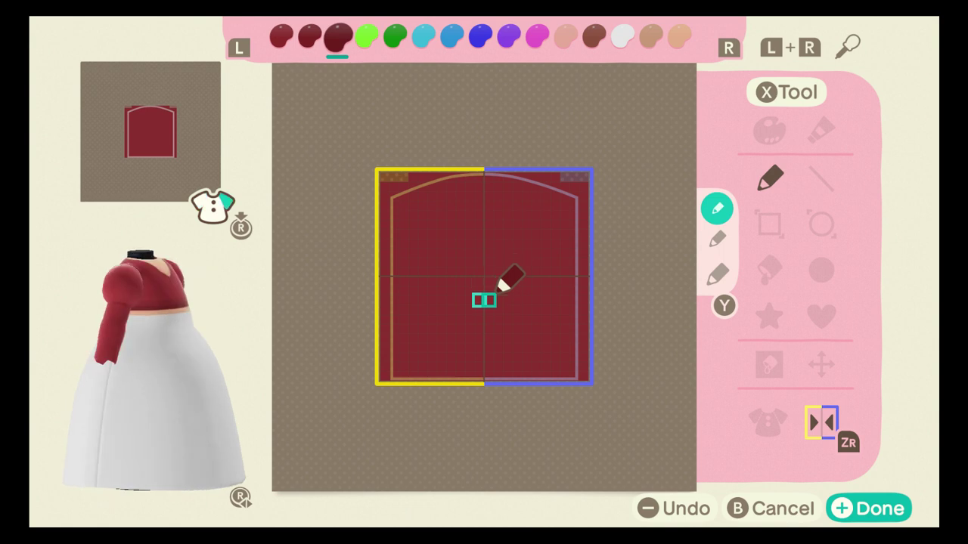
key("r")
key("r")
key("r")
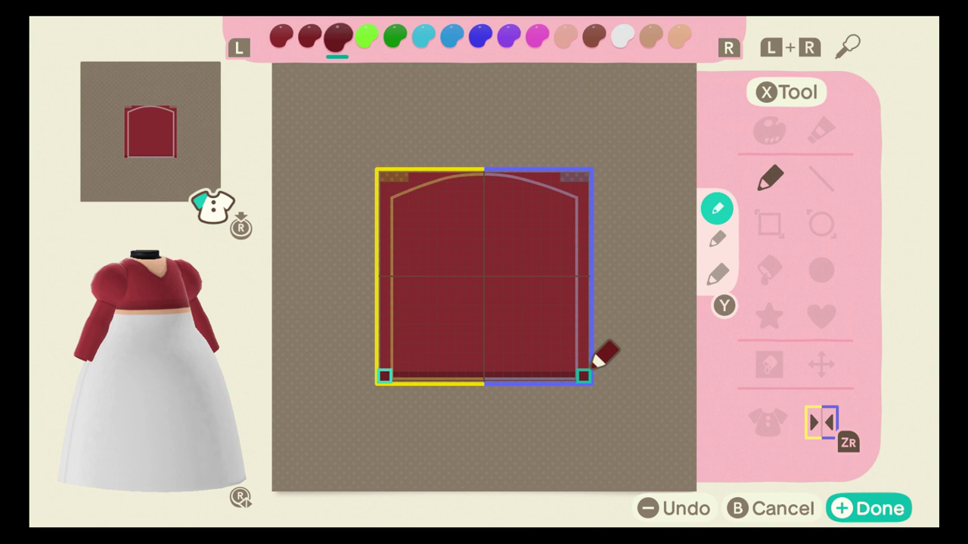
left_click_drag(583, 366, 431, 366)
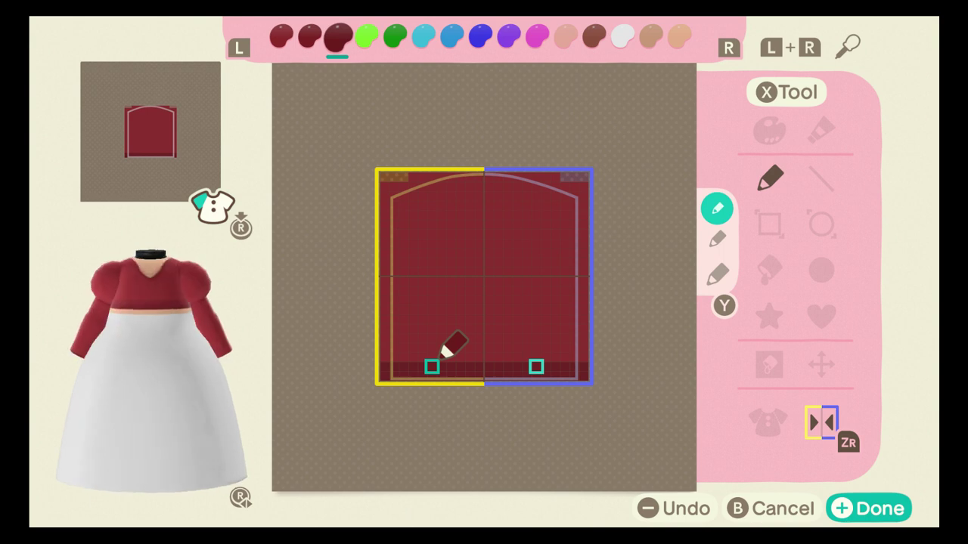
left_click_drag(442, 347, 596, 348)
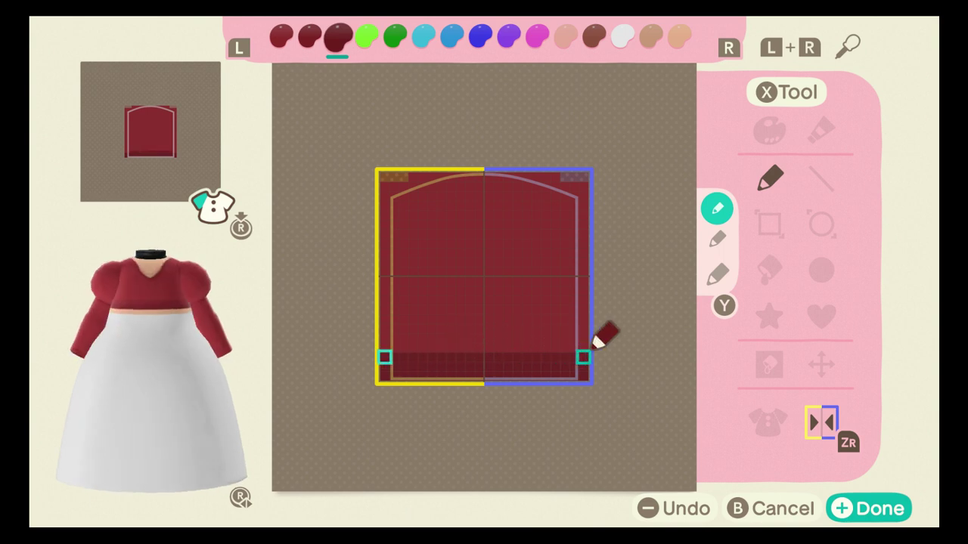
key("l")
mouse_move(526, 347)
left_mouse_down()
mouse_move(482, 346)
mouse_move(484, 337)
mouse_move(583, 338)
left_mouse_up()
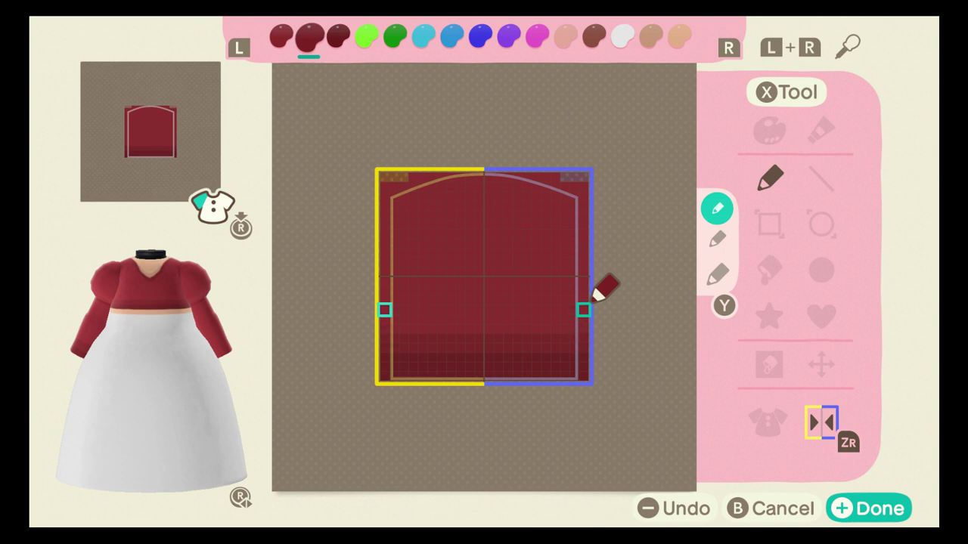
key("r")
mouse_move(583, 262)
left_mouse_down()
mouse_move(507, 262)
mouse_move(432, 244)
left_mouse_up()
key("minus")
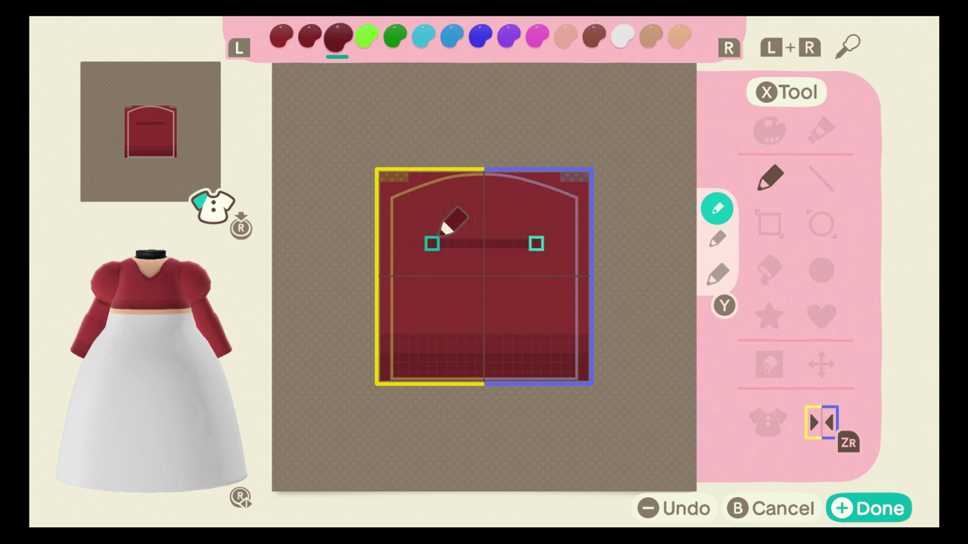
key("minus")
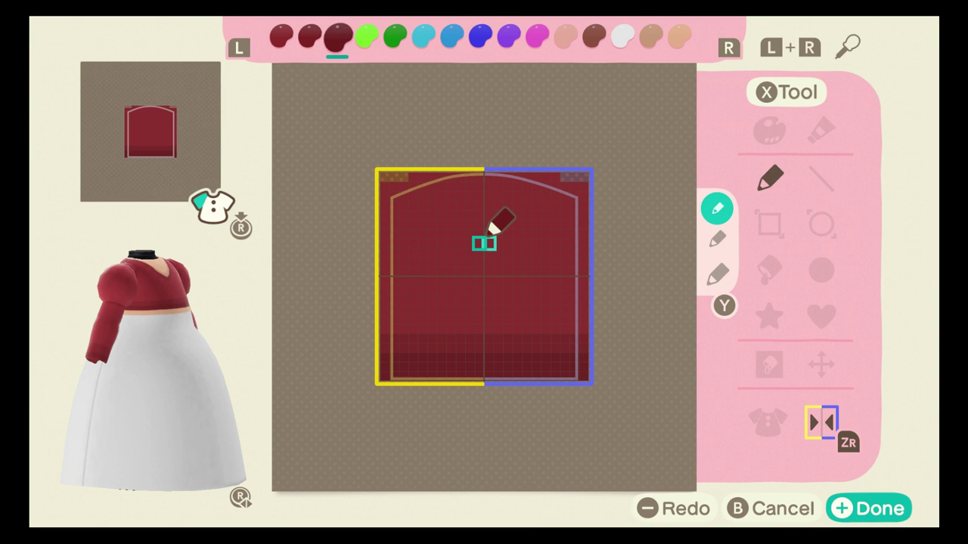
left_click_drag(490, 243, 584, 243)
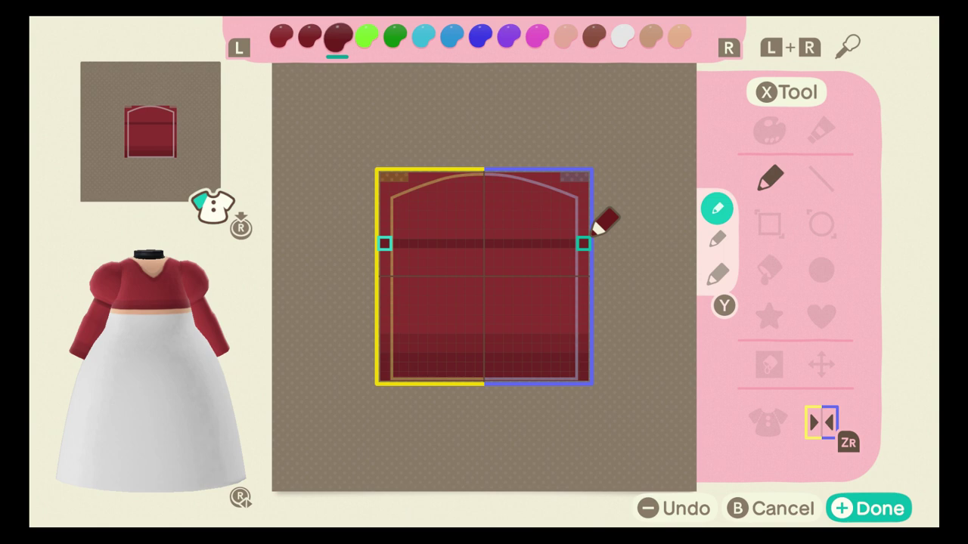
key("minus")
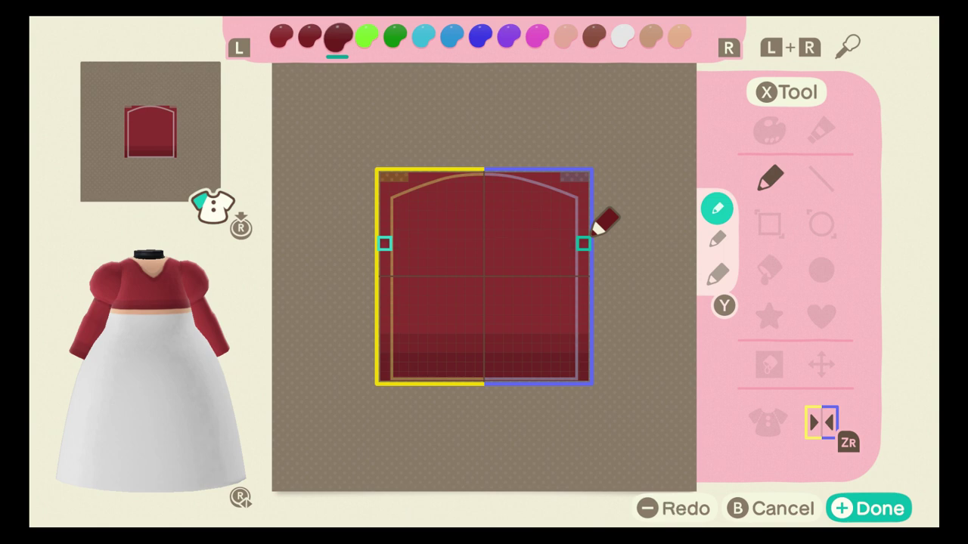
Draw a single horizontal line across the full width of the sleeve's upper part in the second red.
key("l")
left_click_drag(583, 243, 451, 244)
Copy the shaded sleeve onto the other sleeve without flipping it and finish the burgundy dress design.
key("x")
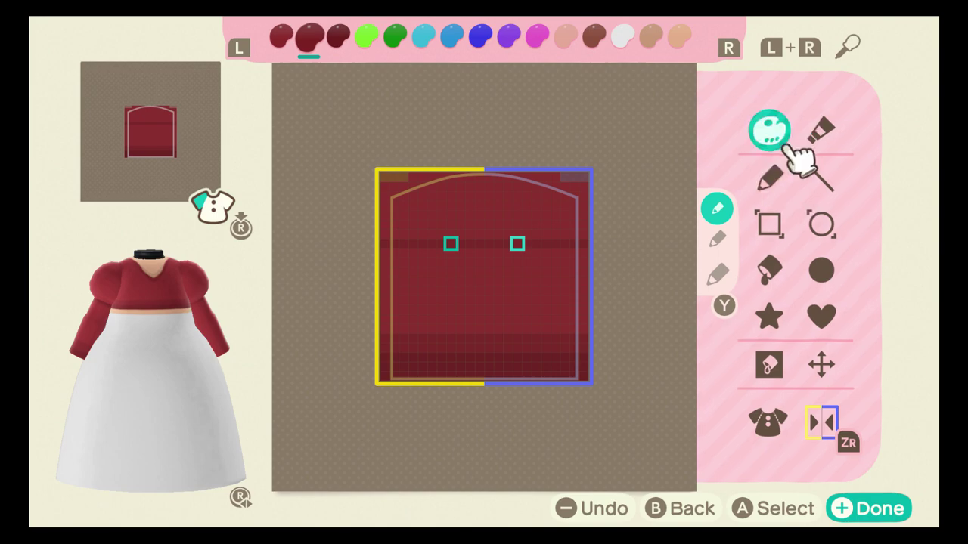
left_click(768, 421)
left_click(548, 283)
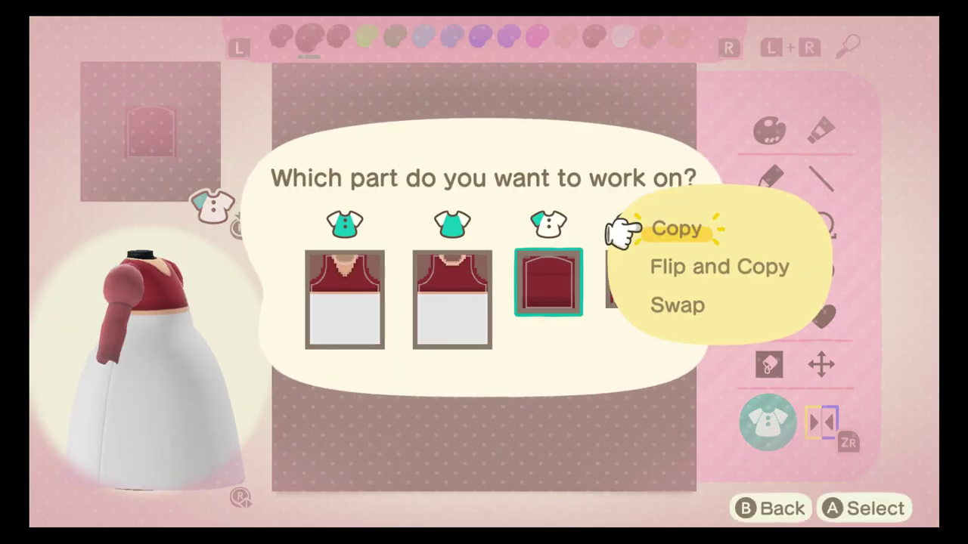
left_click(620, 229)
left_click(678, 318)
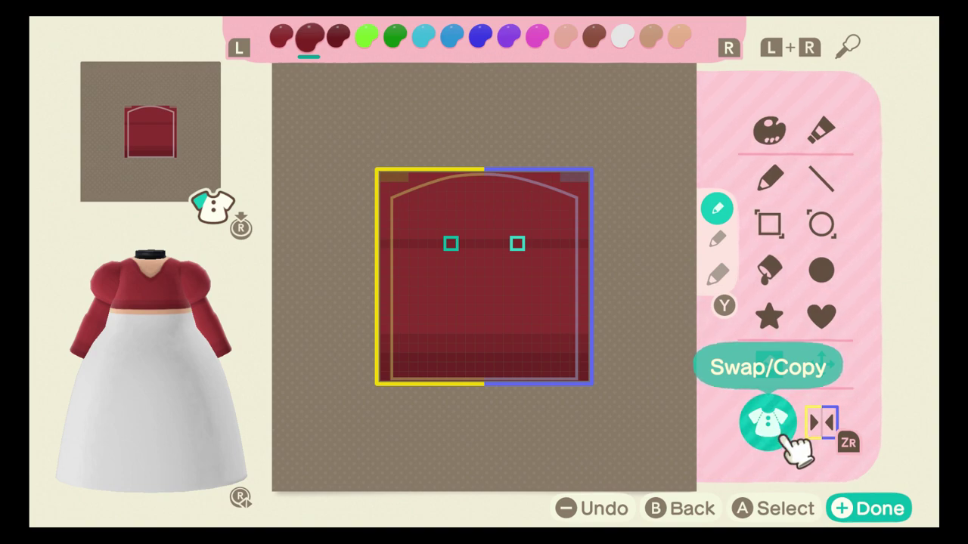
key("plus")
key("plus")
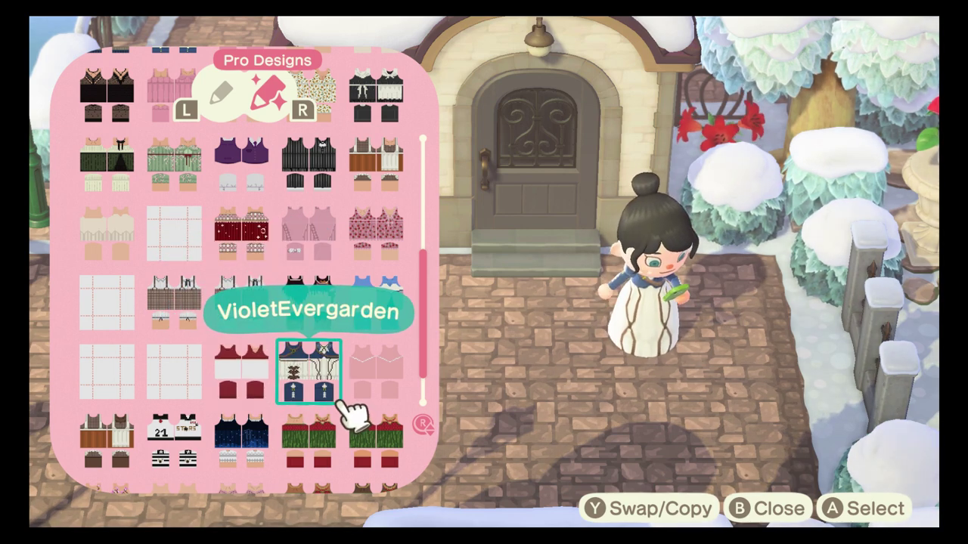
Open the VioletEvergarden design for editing as a long-sleeve dress.
left_click(310, 371)
left_click(680, 189)
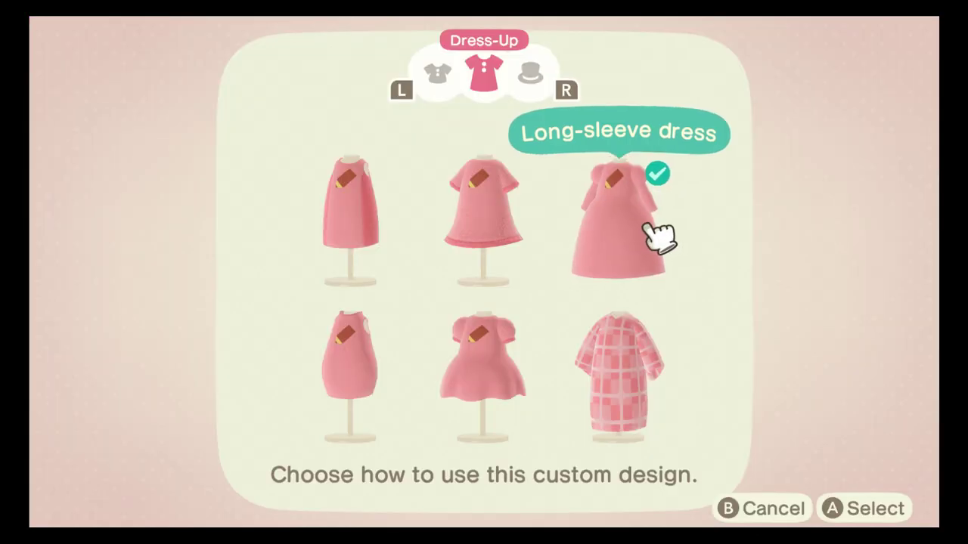
left_click(656, 234)
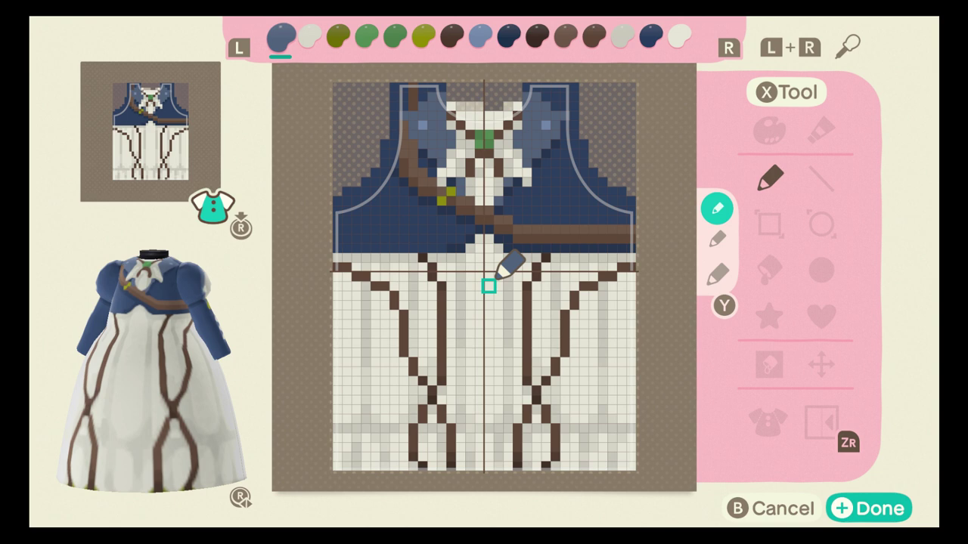
Examine the VioletEvergarden dress preview from the front, back and sleeve sides, along with its palette colours.
key("Right")
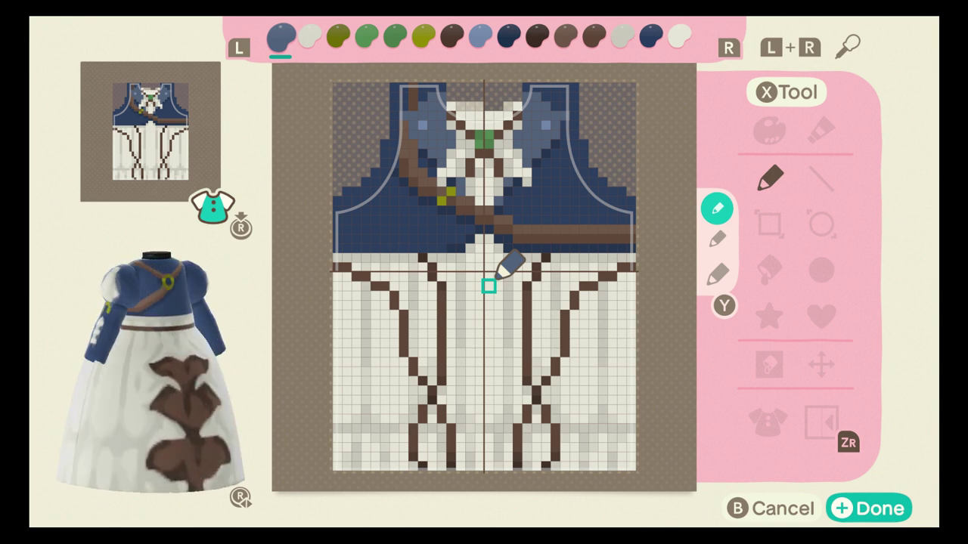
key("Left")
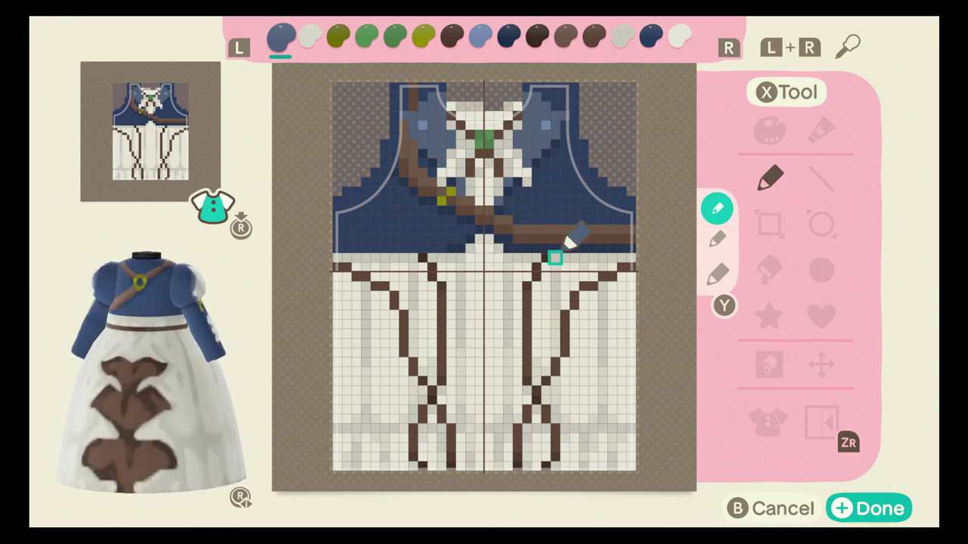
key("Right")
key("Right")
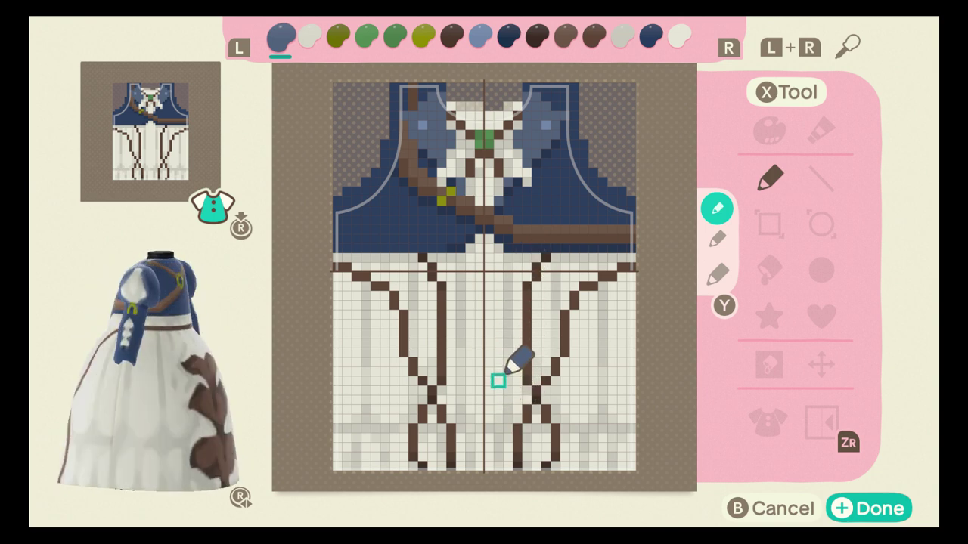
key("Right")
key("Right")
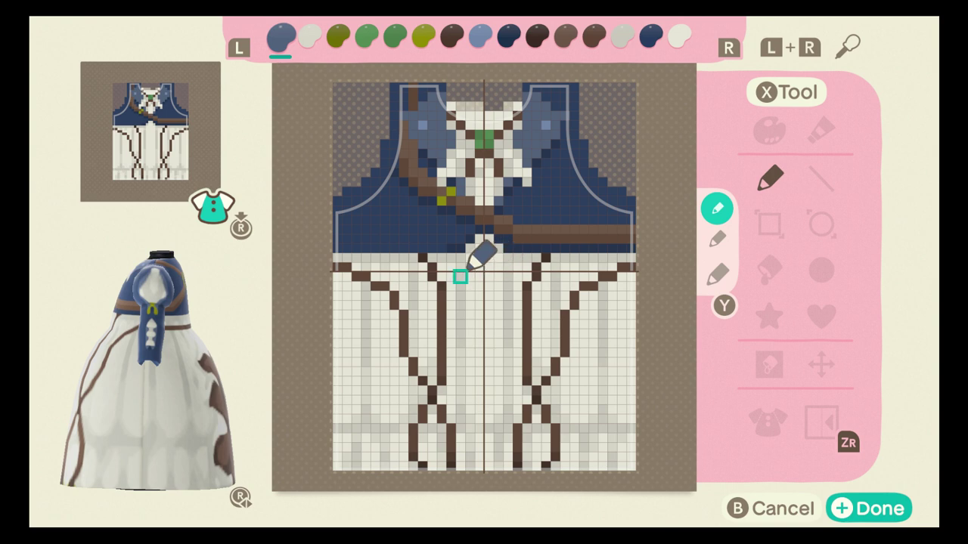
key("Right")
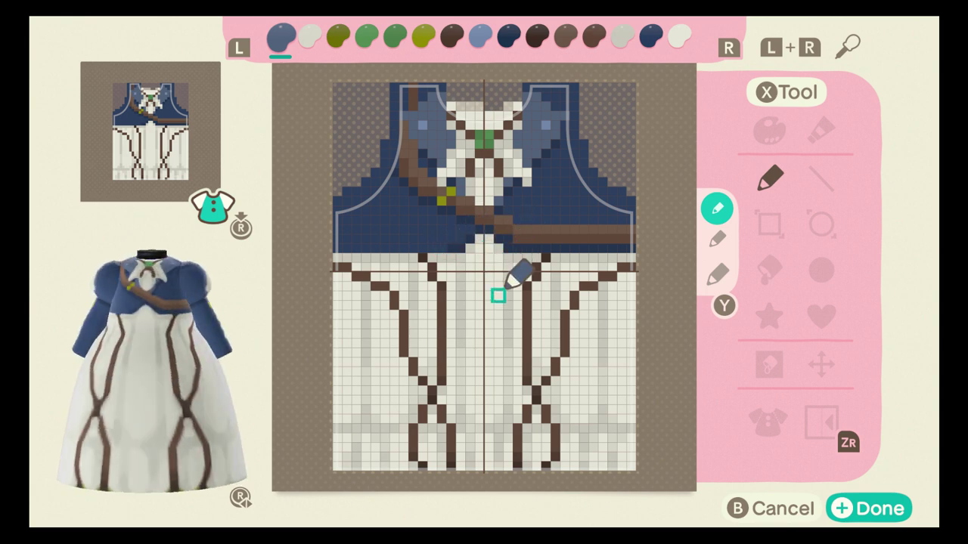
key("l")
key("l")
key("l")
key("l")
key("l")
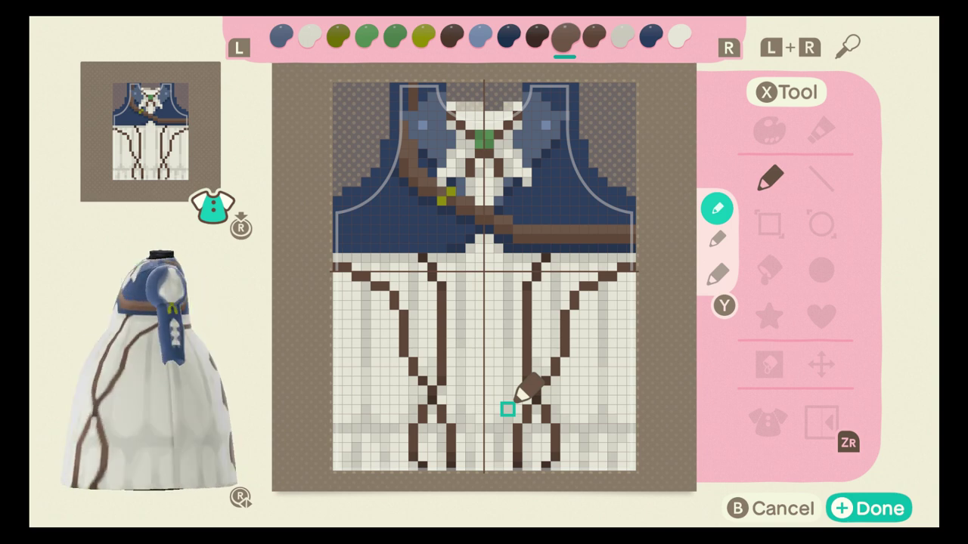
key("r")
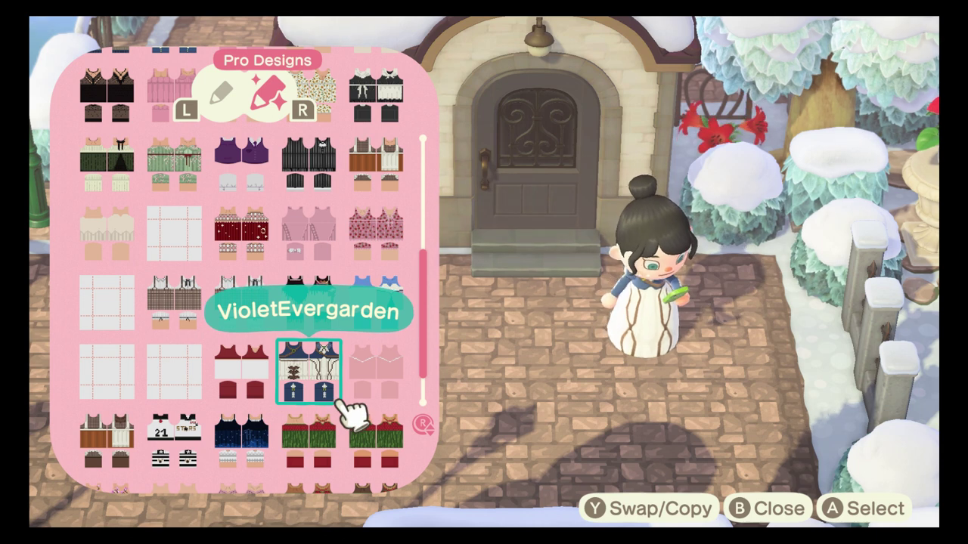
key("Up")
key("Up")
key("Up")
key("Up")
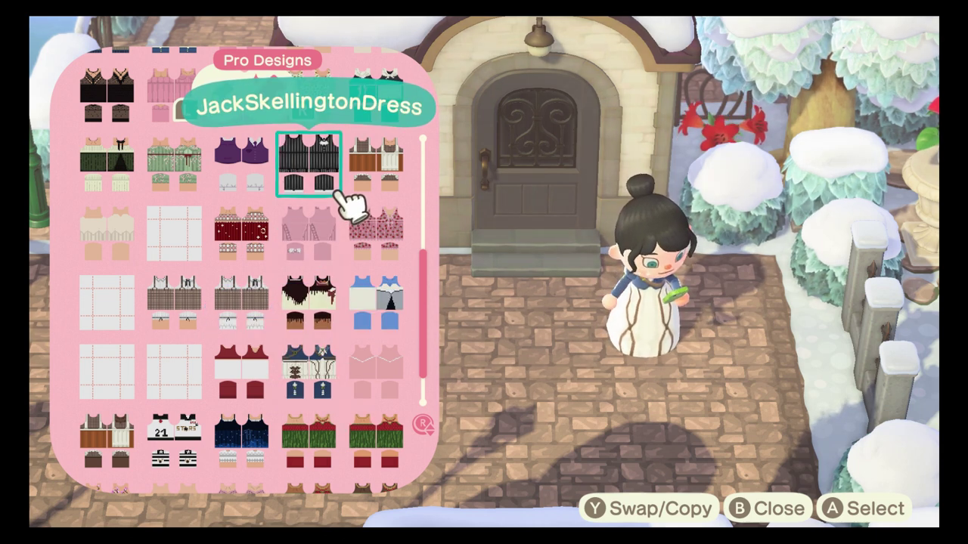
scroll(348, 185, "up", 1)
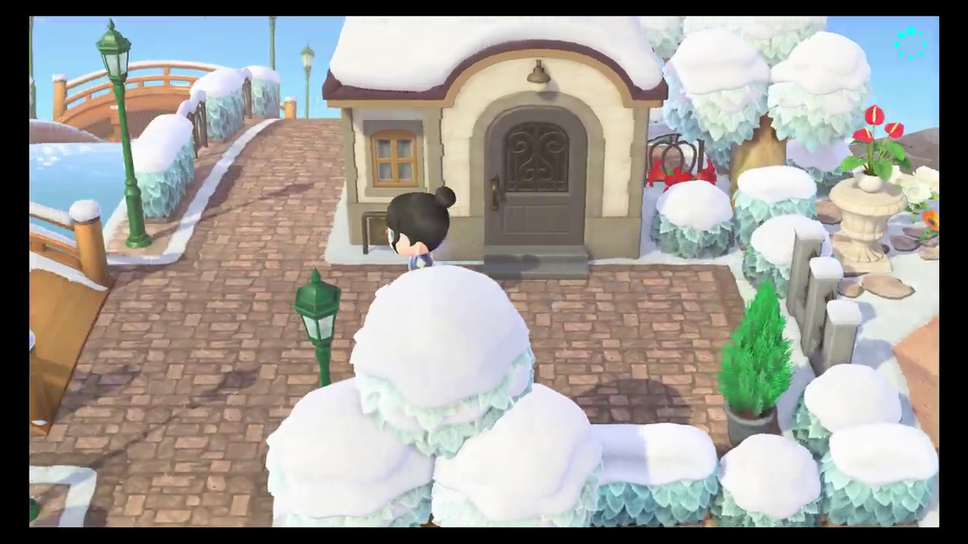
key("Down")
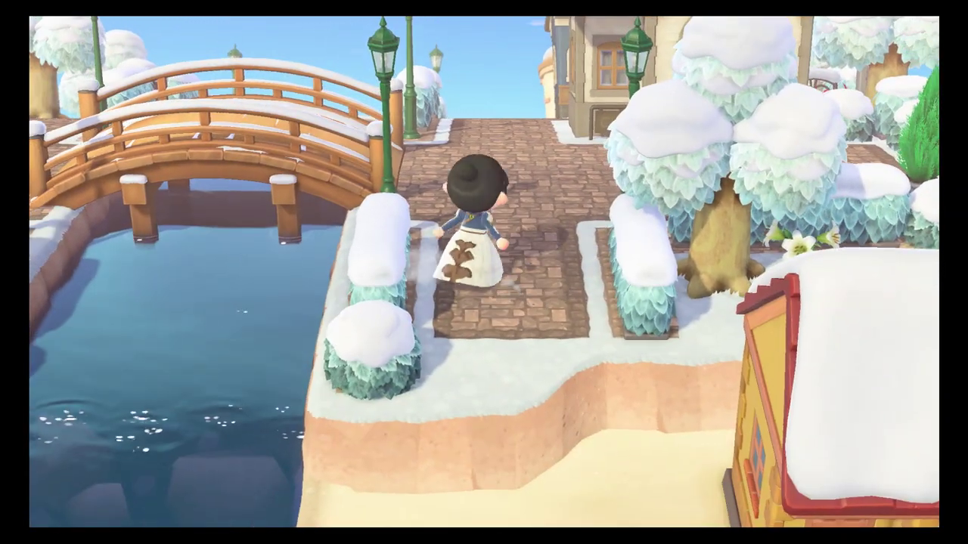
key("Down")
key("Right")
key("Up")
key("Left")
key("Down")
key("Up")
key("Down")
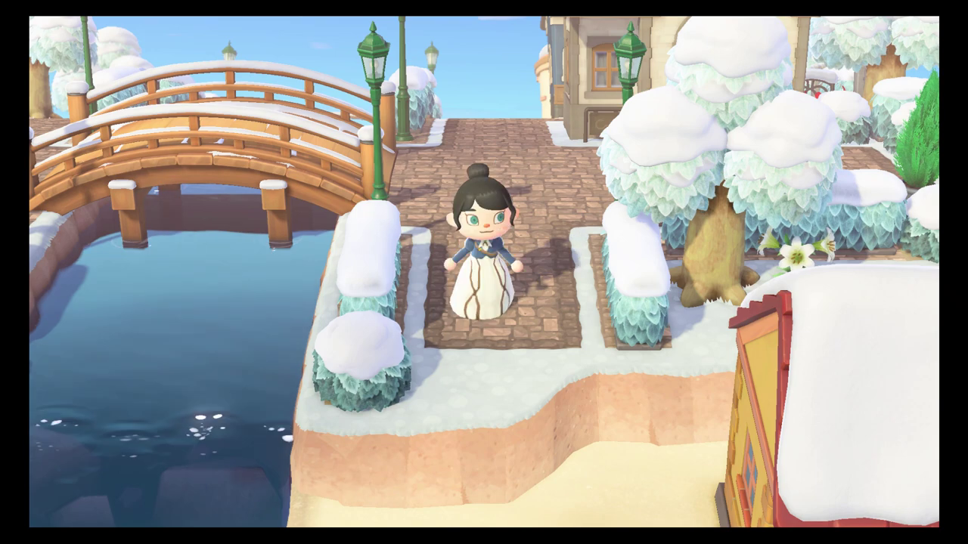